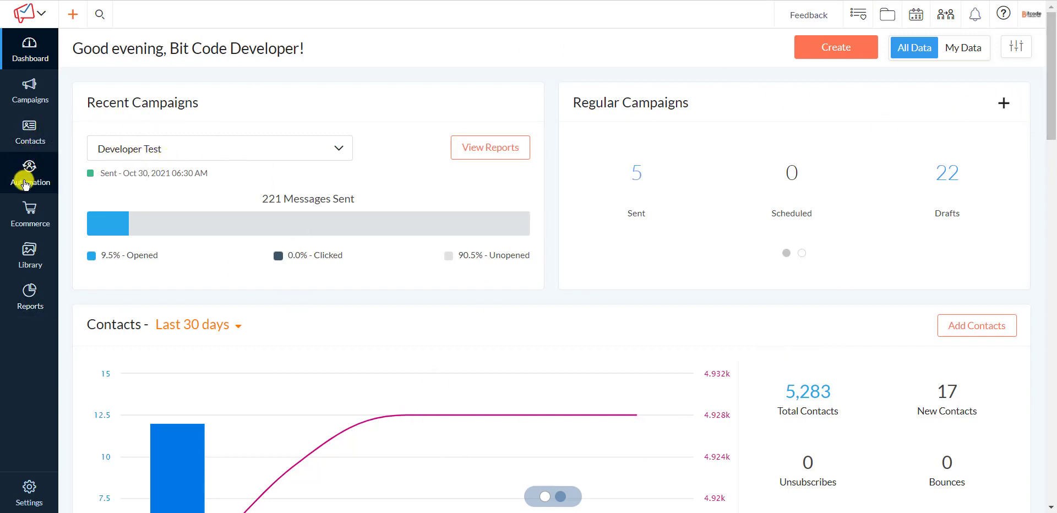
Create a custom automation workflow named "Drip campaign for Bit Technologies Limited contact".
{"action": "mouse_move", "coordinate": [24, 170]}
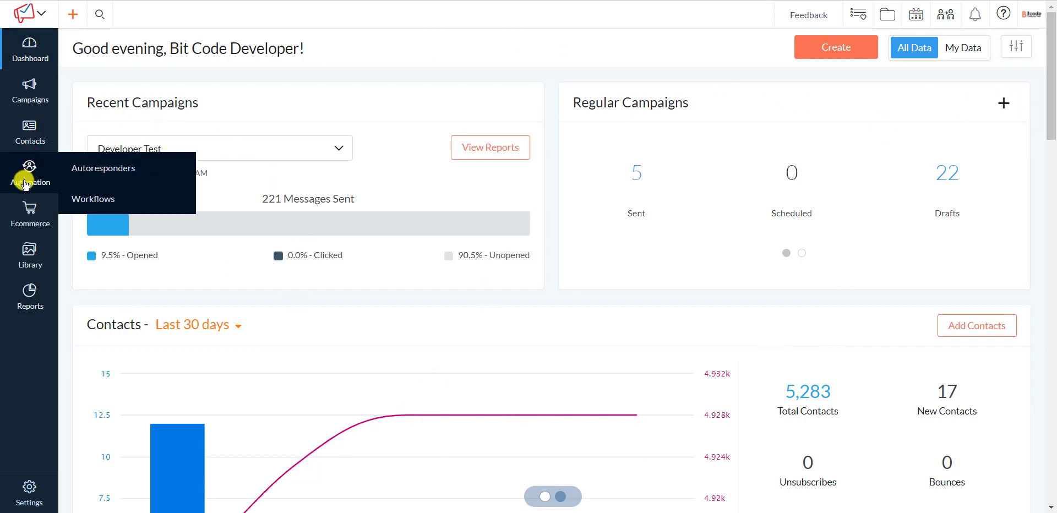
{"action": "left_click", "coordinate": [91, 203]}
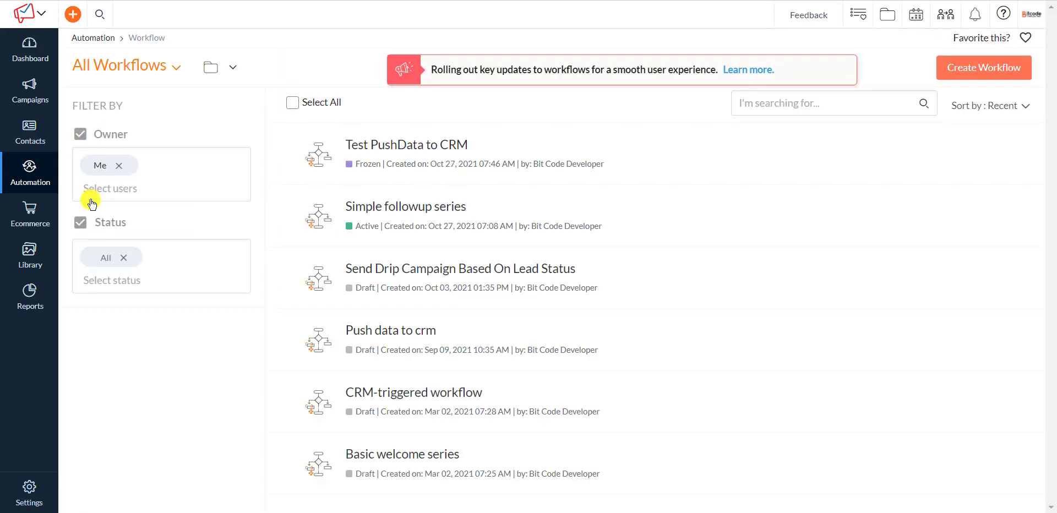
{"action": "left_click", "coordinate": [995, 74]}
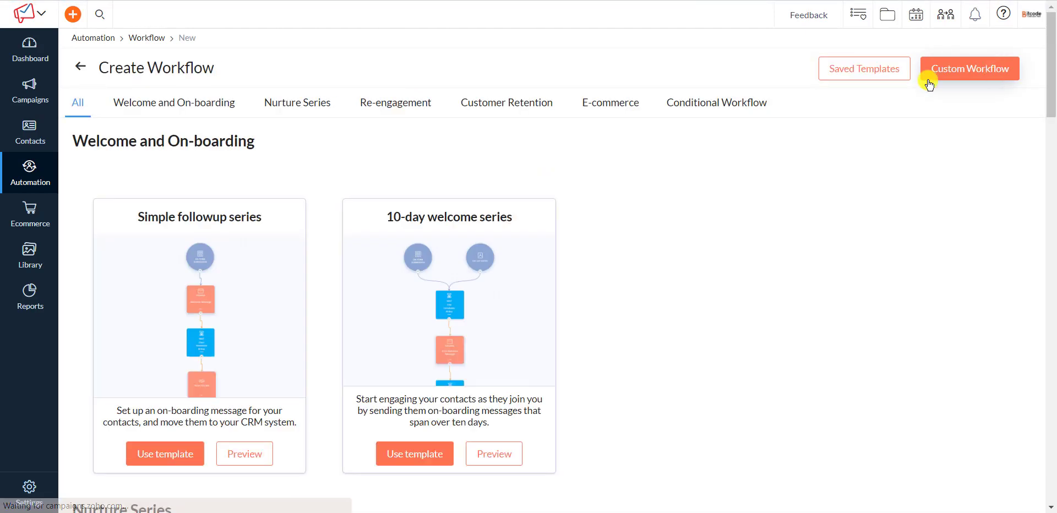
{"action": "left_click", "coordinate": [989, 72]}
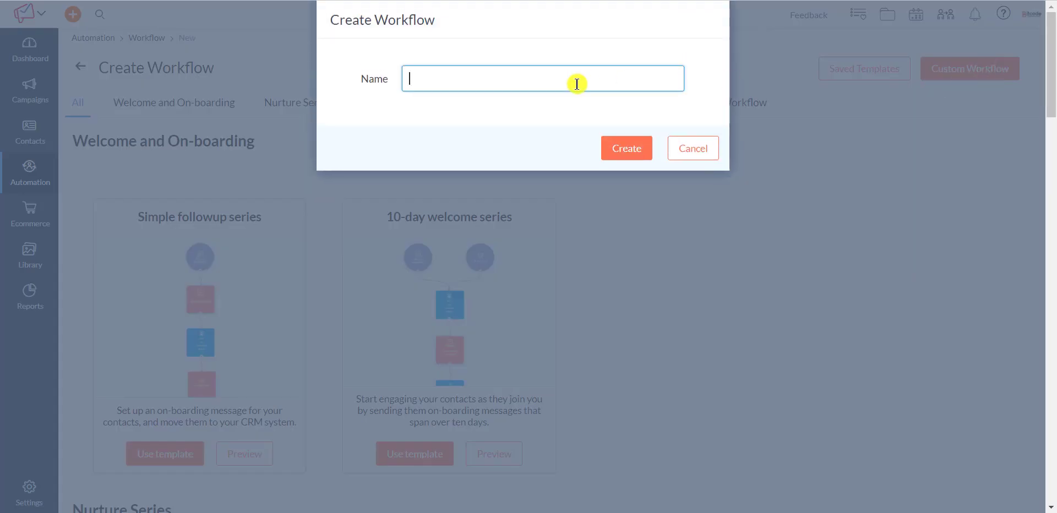
{"action": "type", "text": "Drip campaign for Bit Technologies Limited contact"}
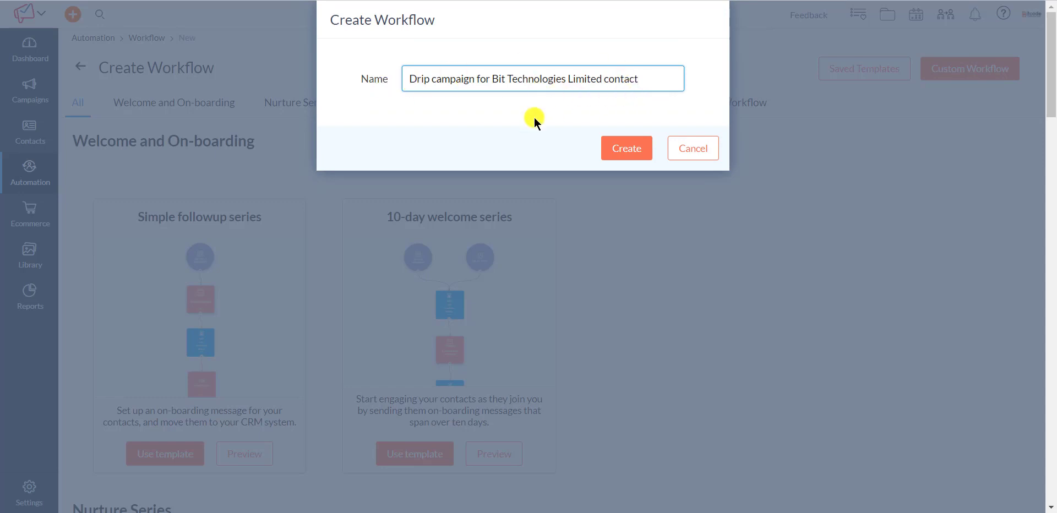
{"action": "left_click", "coordinate": [626, 156]}
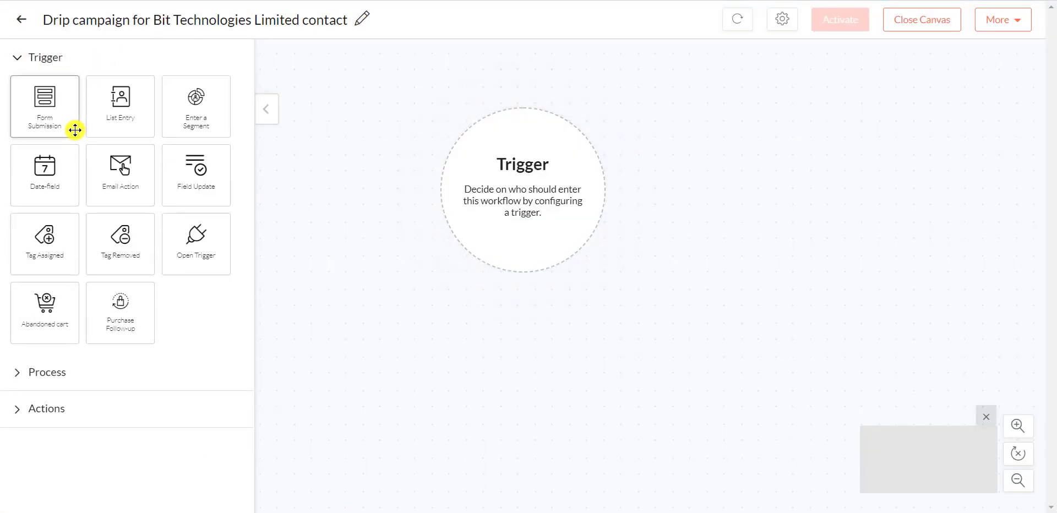
Add a Form Submission trigger and a List Entry trigger side by side on the workflow canvas.
{"action": "left_click_drag", "start_coordinate": [52, 121], "coordinate": [574, 100]}
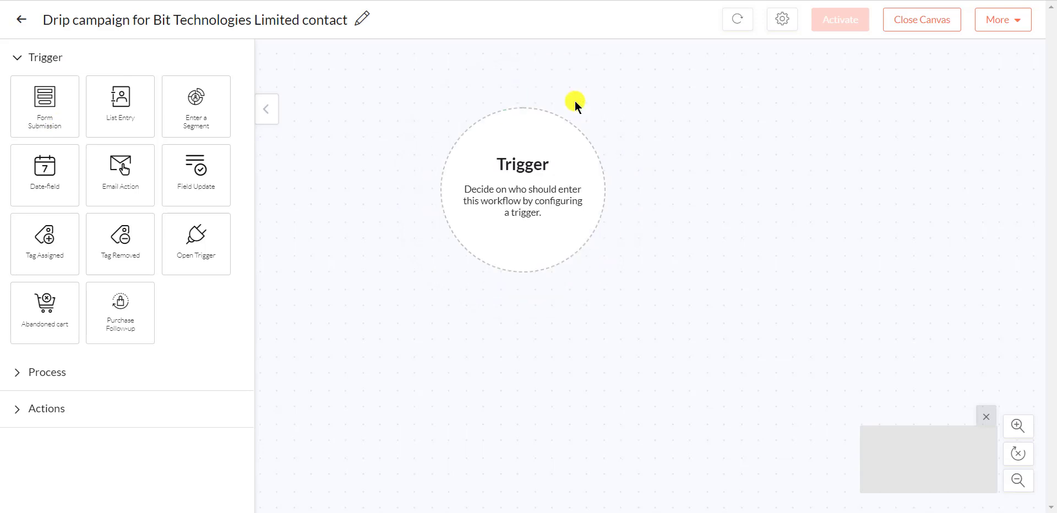
{"action": "left_click_drag", "start_coordinate": [117, 101], "coordinate": [657, 102]}
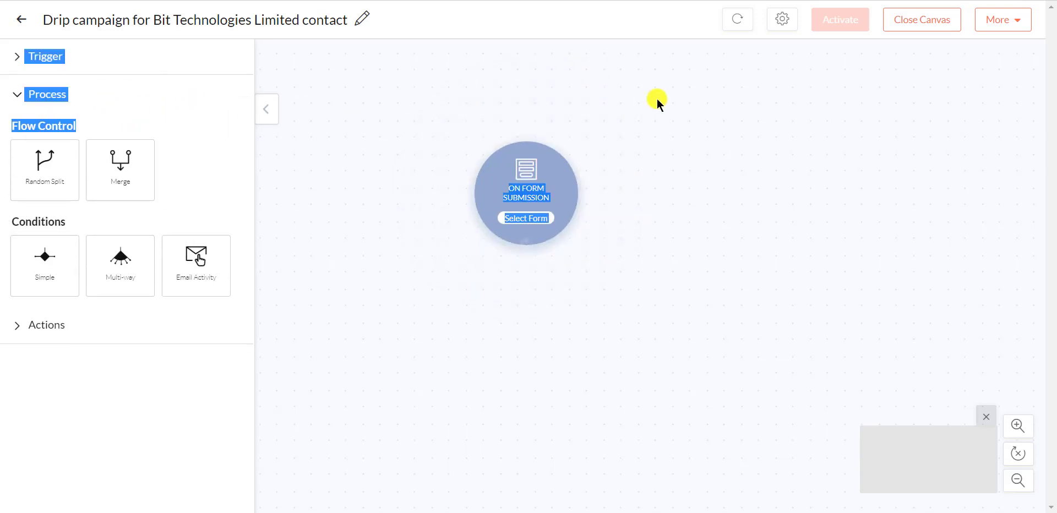
{"action": "left_click", "coordinate": [17, 60]}
{"action": "left_click_drag", "start_coordinate": [114, 110], "coordinate": [667, 160]}
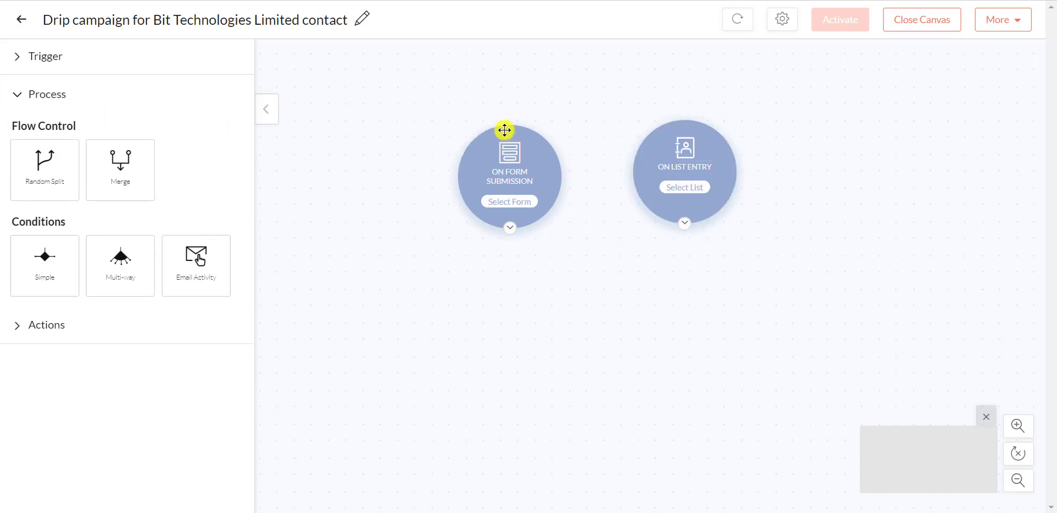
{"action": "left_click", "coordinate": [70, 59]}
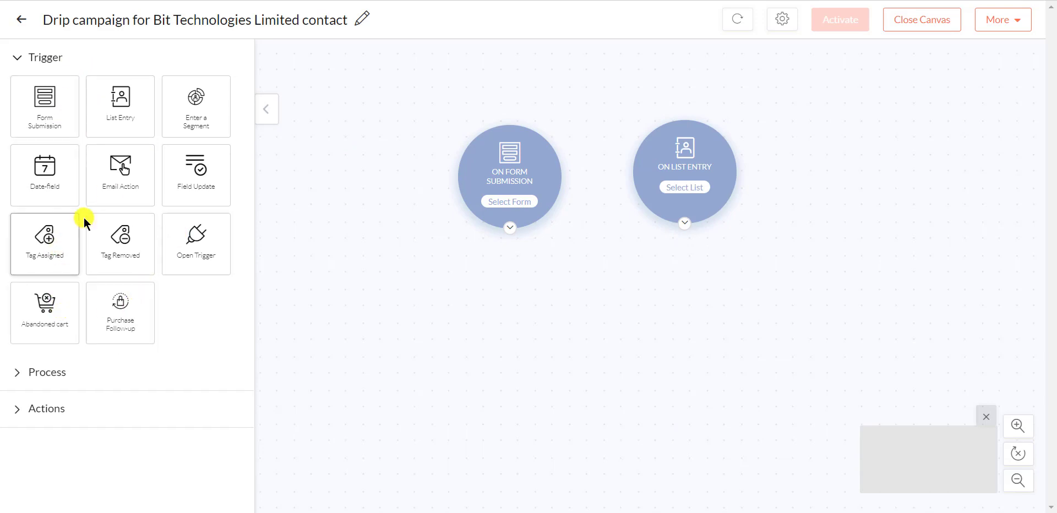
Remove the Form Submission trigger and set the List Entry trigger's mailing list to "List of 10-day onboarding welcome series".
{"action": "mouse_move", "coordinate": [685, 149]}
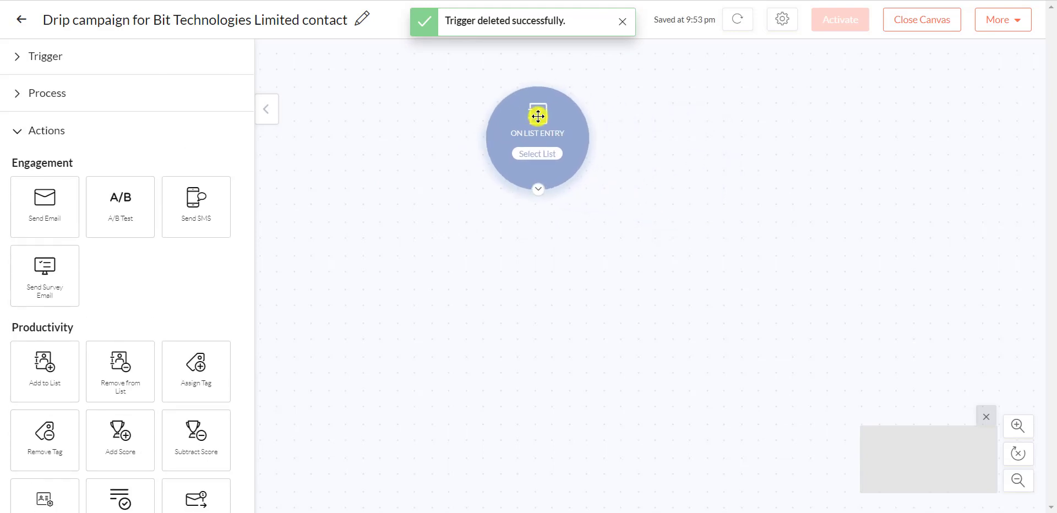
{"action": "left_click", "coordinate": [544, 155]}
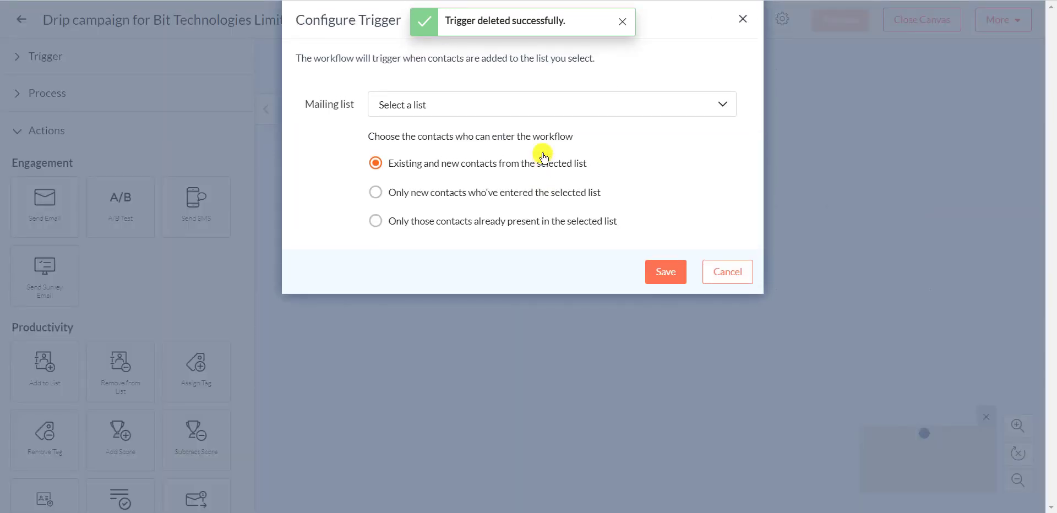
{"action": "left_click", "coordinate": [452, 108]}
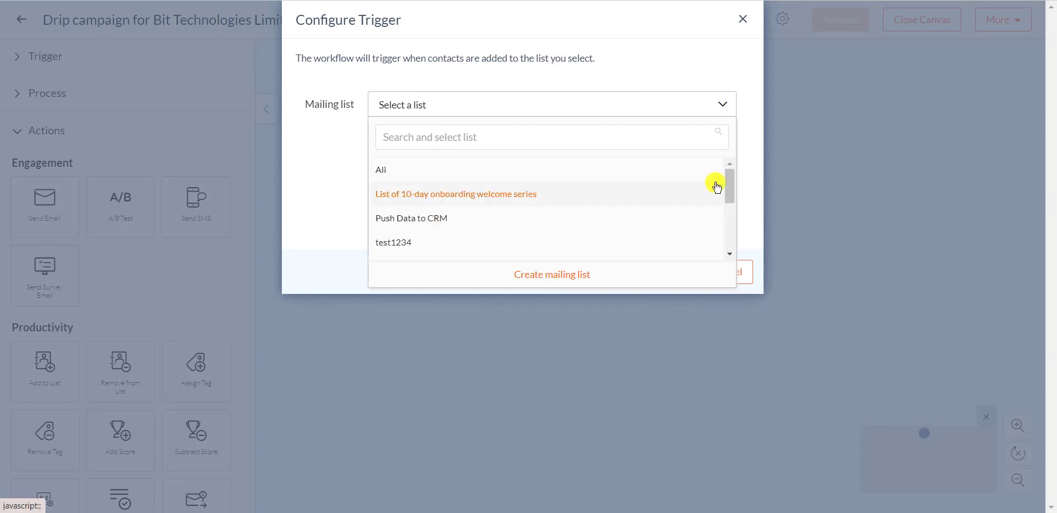
{"action": "mouse_move", "coordinate": [728, 188]}
{"action": "left_mouse_down"}
{"action": "mouse_move", "coordinate": [731, 214]}
{"action": "mouse_move", "coordinate": [730, 180]}
{"action": "left_mouse_up"}
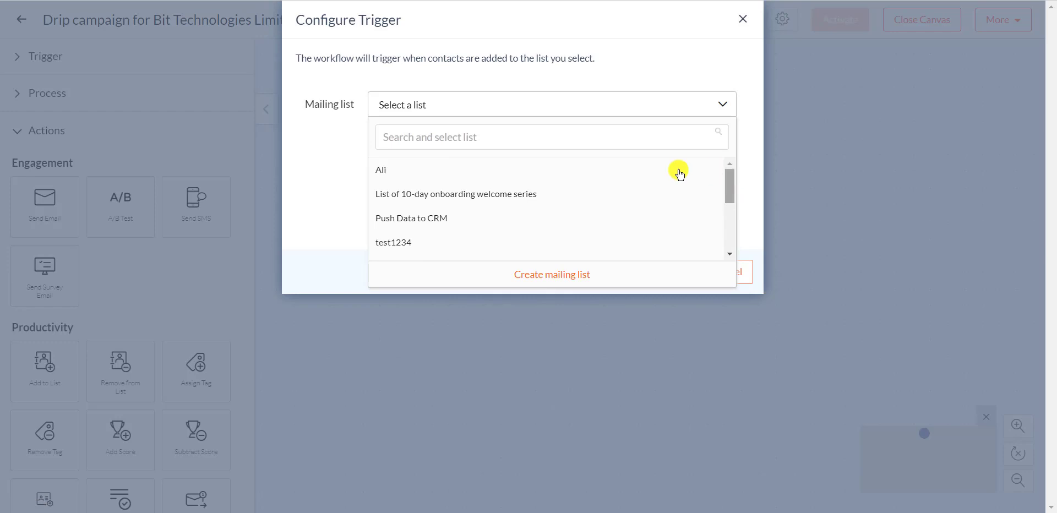
{"action": "left_click", "coordinate": [478, 194]}
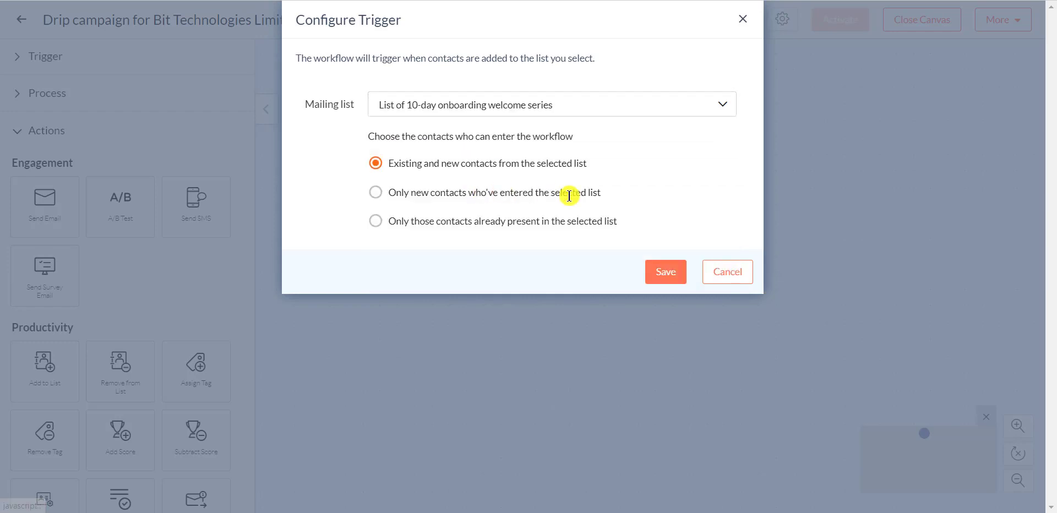
{"action": "left_click", "coordinate": [664, 275]}
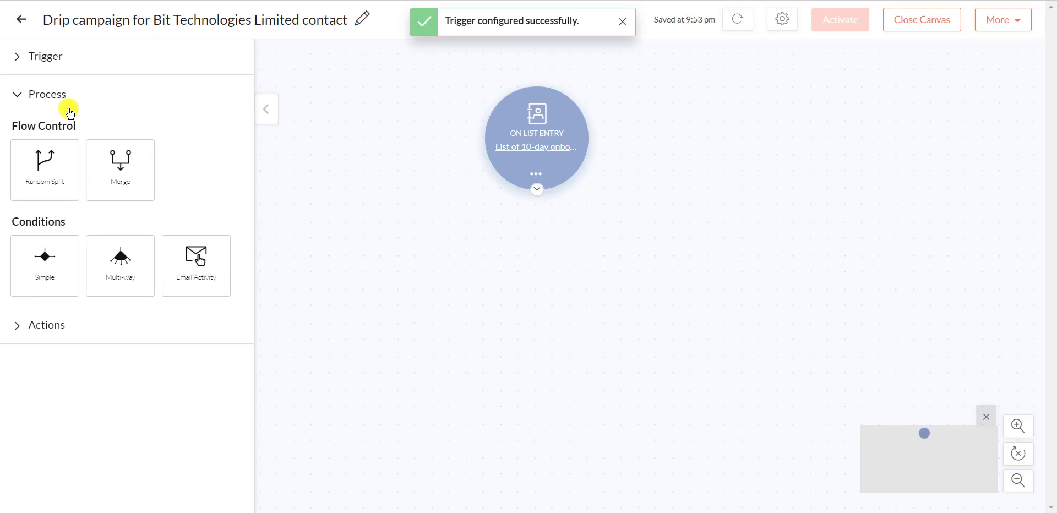
Add a Send Email action below the List Entry trigger and a Wait Time action beside it.
{"action": "left_click", "coordinate": [76, 323]}
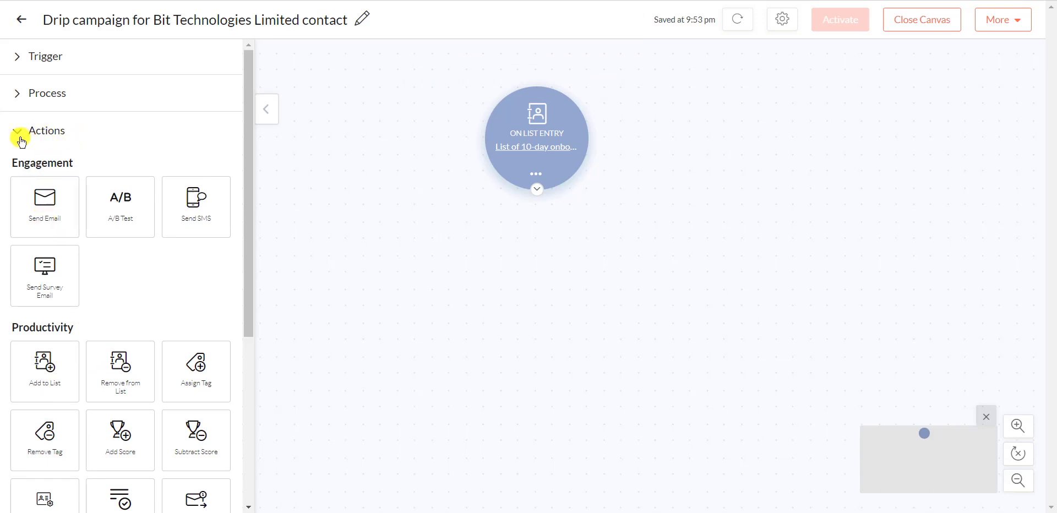
{"action": "left_click_drag", "start_coordinate": [45, 205], "coordinate": [576, 311]}
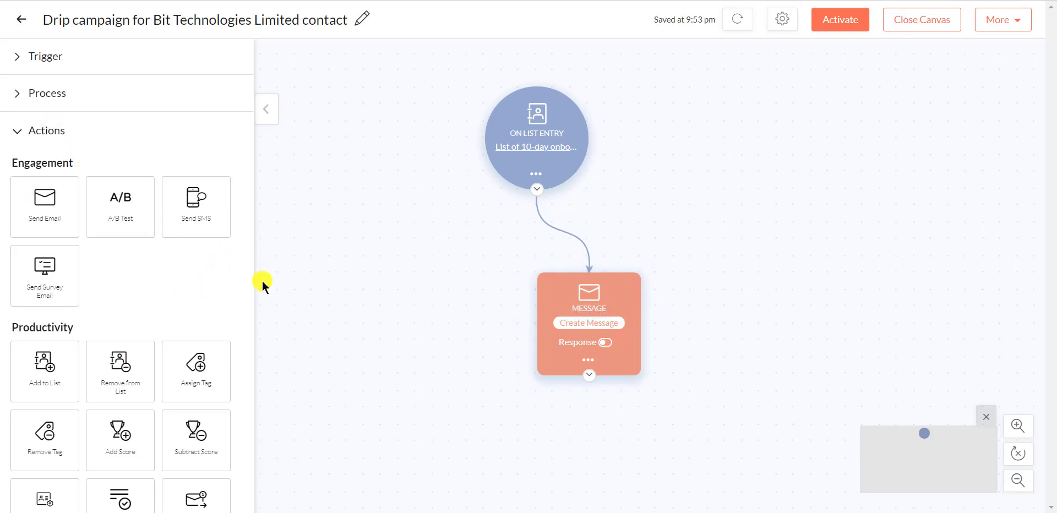
{"action": "scroll", "coordinate": [246, 296], "scroll_direction": "down", "scroll_amount": 4}
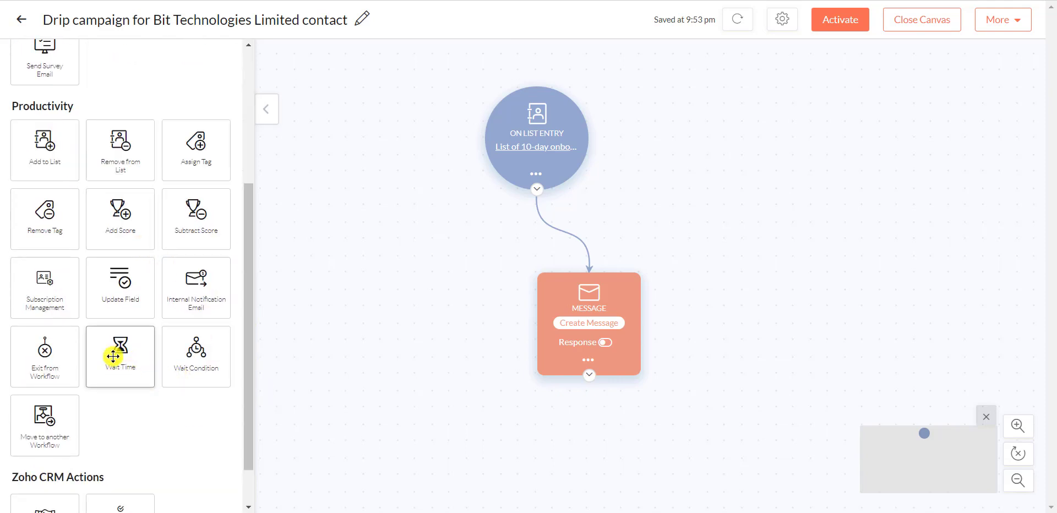
{"action": "left_click_drag", "start_coordinate": [144, 357], "coordinate": [725, 269]}
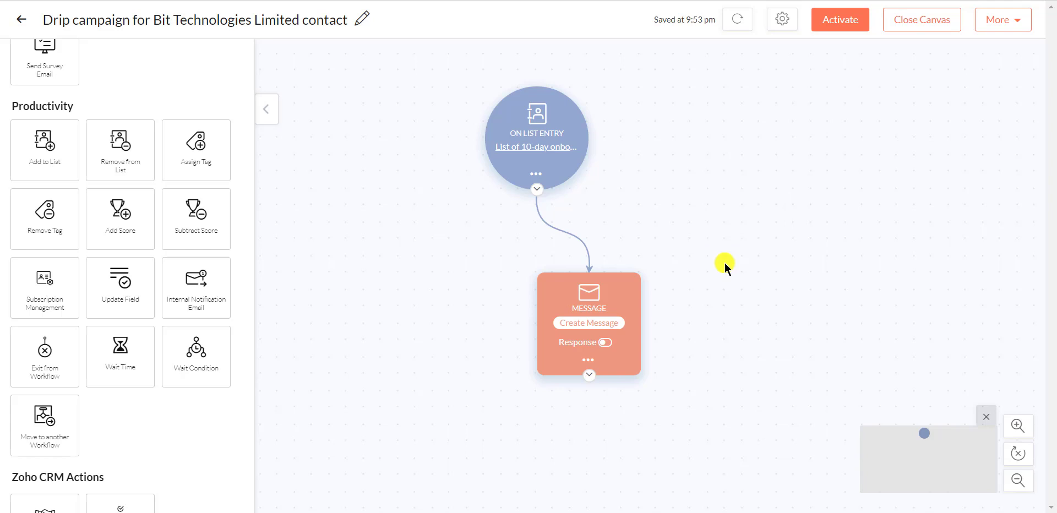
Spread the message and wait blocks apart beneath the trigger and connect the List Entry trigger to the wait block.
{"action": "left_click_drag", "start_coordinate": [584, 291], "coordinate": [409, 295]}
{"action": "left_click_drag", "start_coordinate": [759, 272], "coordinate": [625, 307]}
{"action": "mouse_move", "coordinate": [457, 249]}
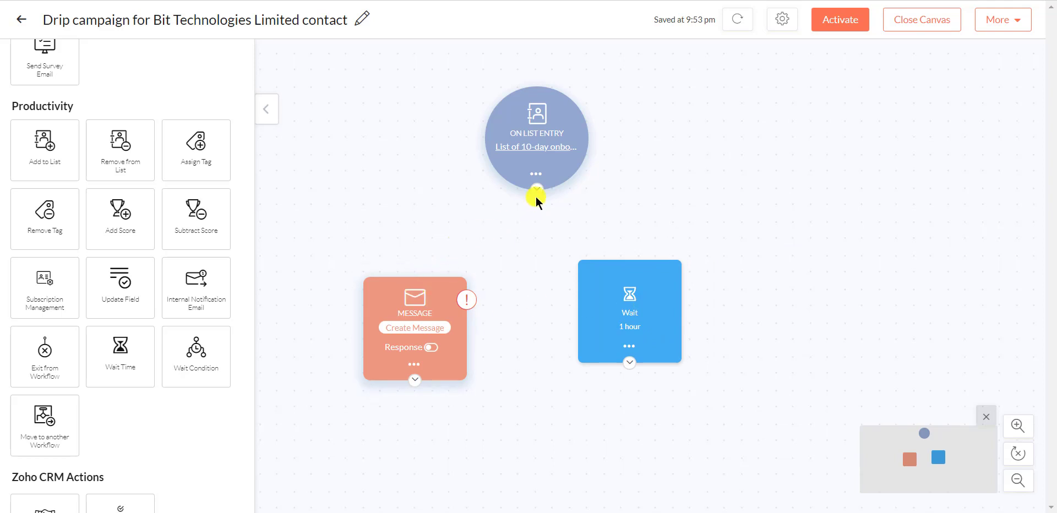
{"action": "left_click_drag", "start_coordinate": [540, 195], "coordinate": [633, 258]}
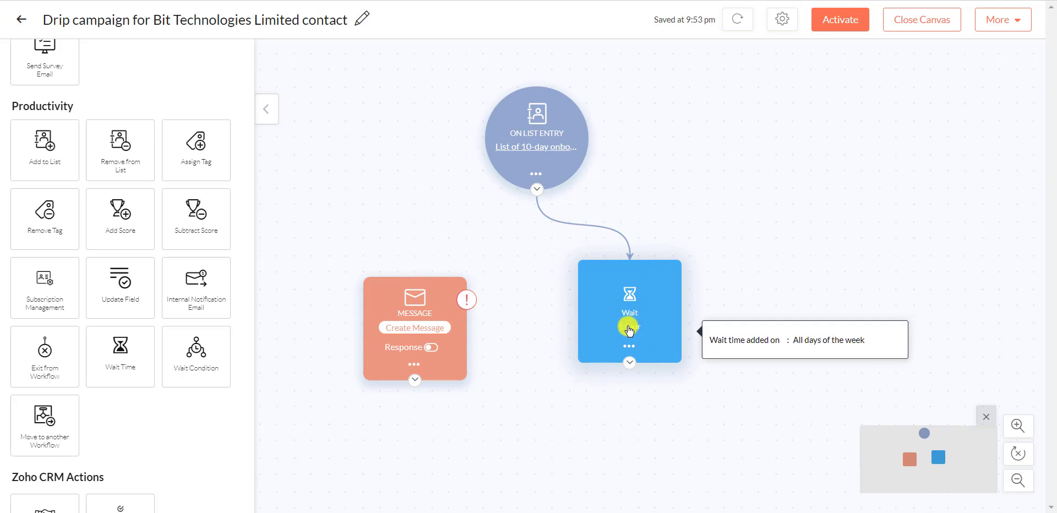
Save the wait block's settings with a 1-hour wait that resumes immediately after the duration, on all days of the week.
{"action": "left_click", "coordinate": [629, 330]}
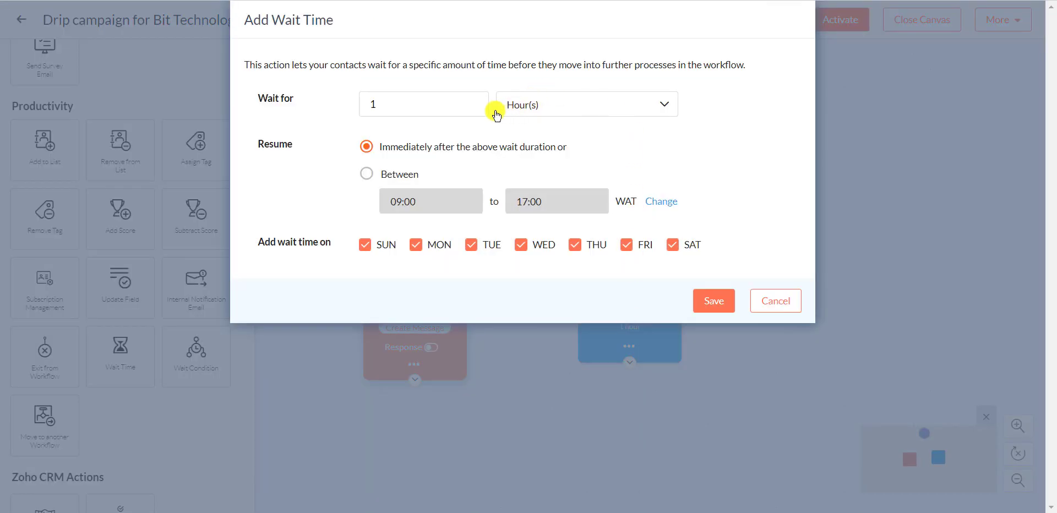
{"action": "left_click", "coordinate": [619, 114]}
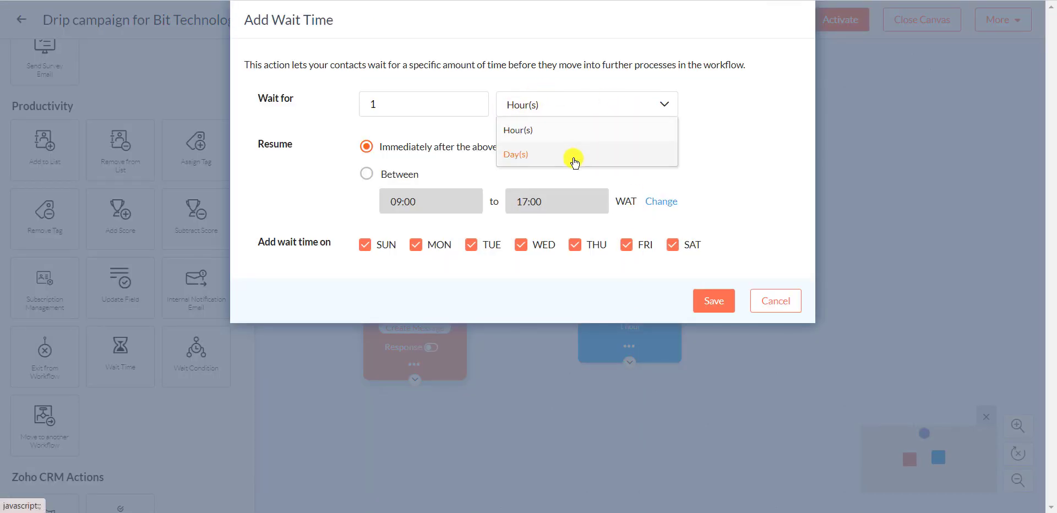
{"action": "left_click", "coordinate": [410, 164]}
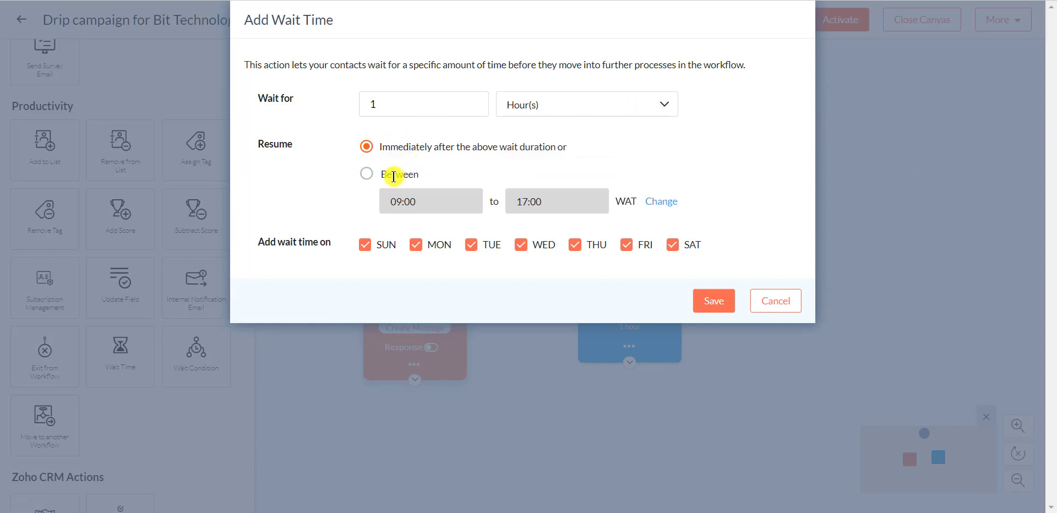
{"action": "left_click", "coordinate": [367, 174]}
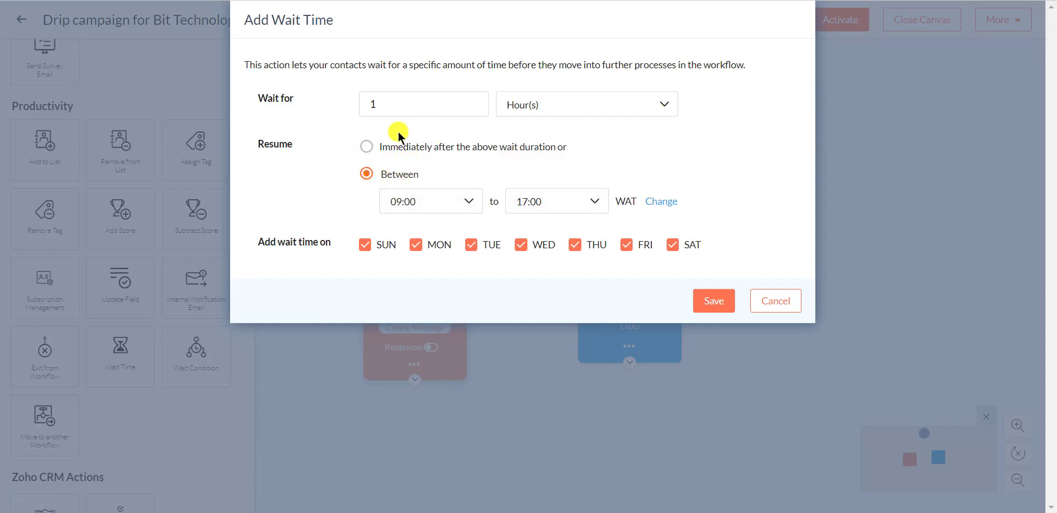
{"action": "left_click", "coordinate": [430, 200]}
{"action": "left_click", "coordinate": [575, 200]}
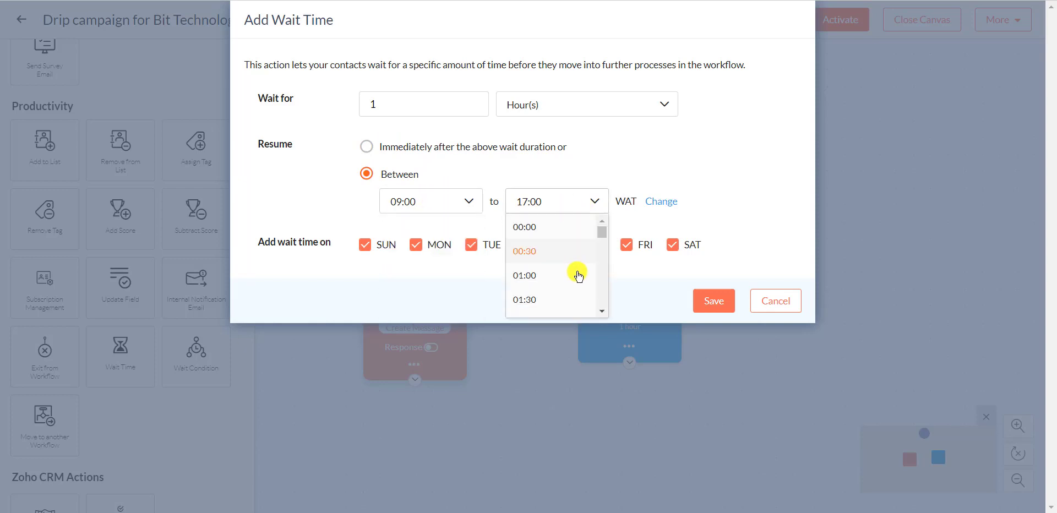
{"action": "left_click", "coordinate": [291, 246]}
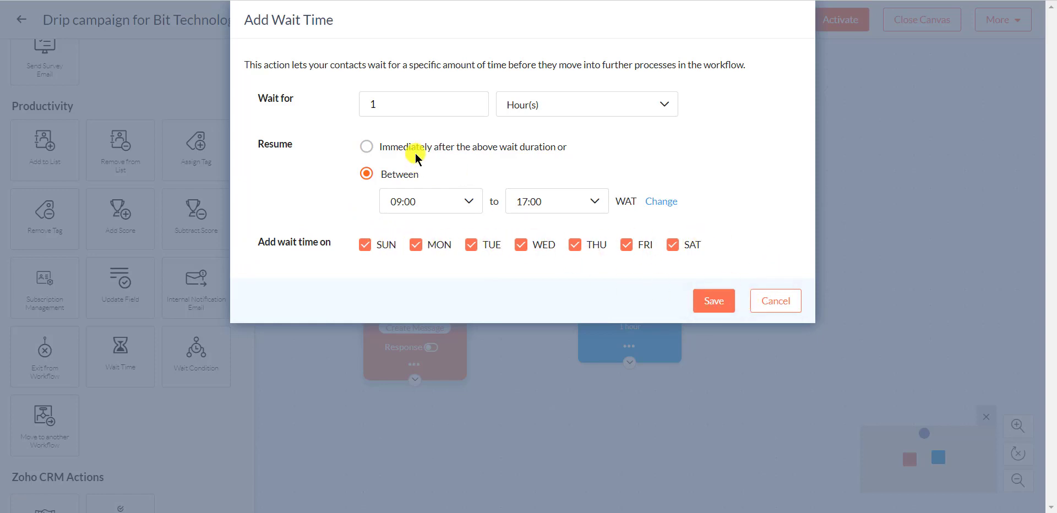
{"action": "left_click", "coordinate": [365, 146]}
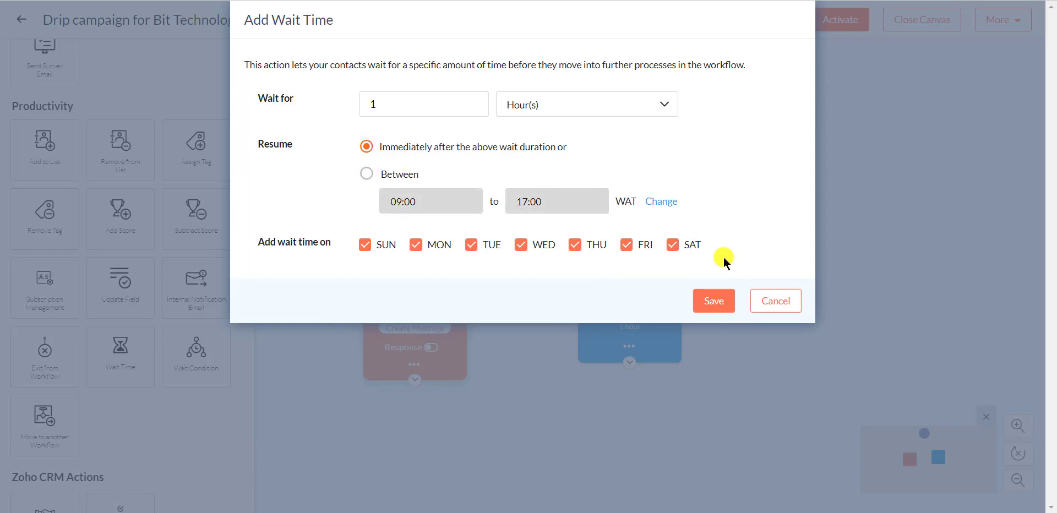
{"action": "left_click", "coordinate": [718, 302]}
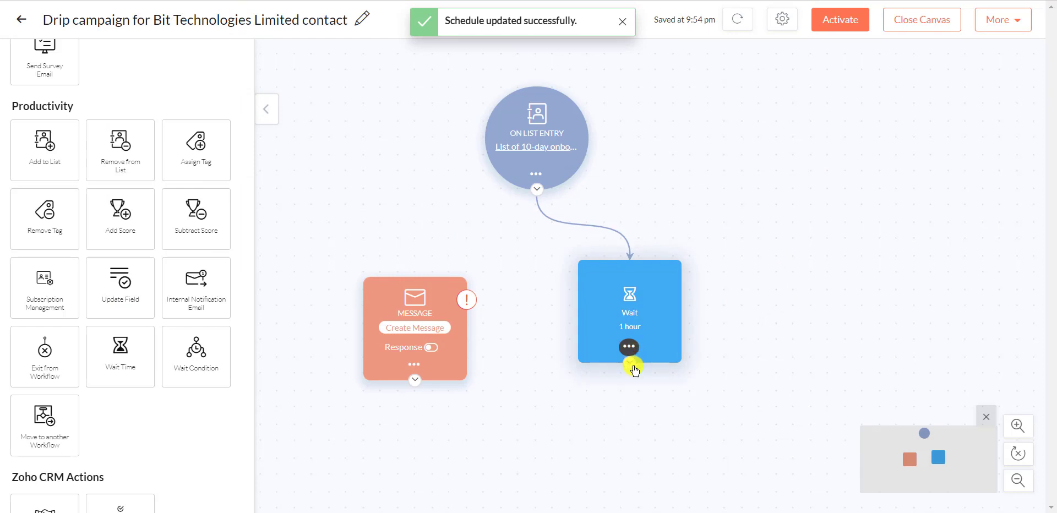
Connect the wait block to the message block and move the wait block closer to the trigger.
{"action": "left_click_drag", "start_coordinate": [629, 362], "coordinate": [416, 270]}
{"action": "left_click_drag", "start_coordinate": [602, 264], "coordinate": [620, 198]}
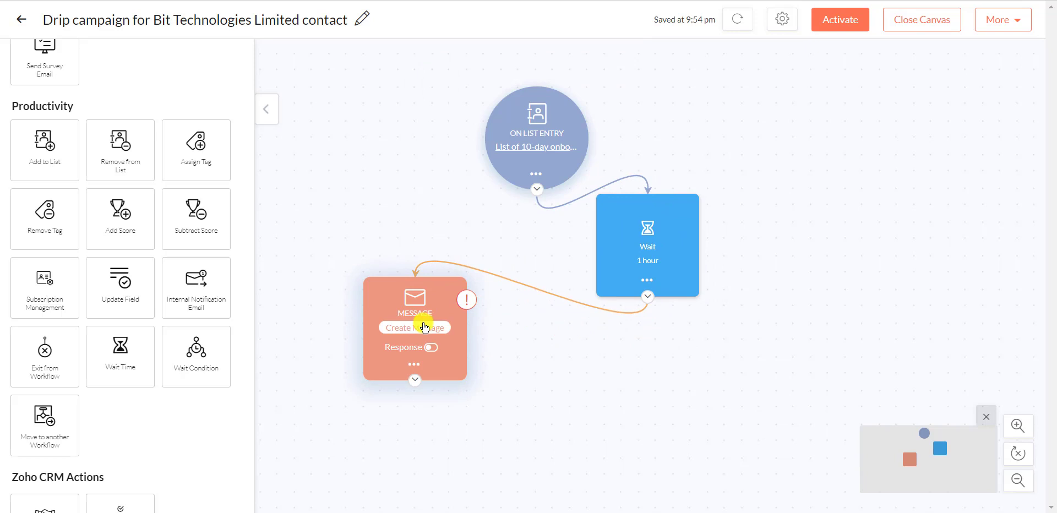
Create the message's content from the saved "Marry Christmas template" and save the design unchanged.
{"action": "left_click", "coordinate": [424, 328]}
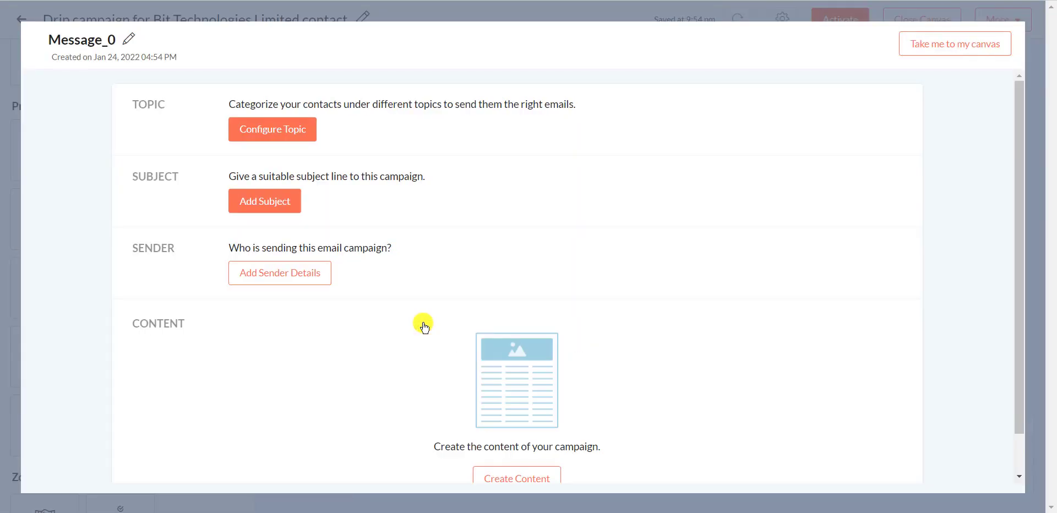
{"action": "scroll", "coordinate": [573, 350], "scroll_direction": "down", "scroll_amount": 1}
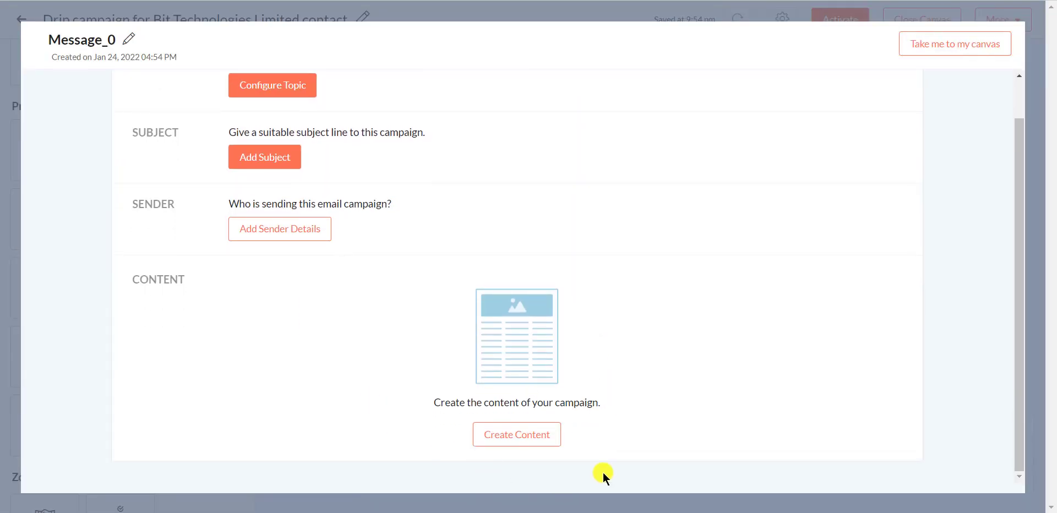
{"action": "left_click", "coordinate": [525, 436]}
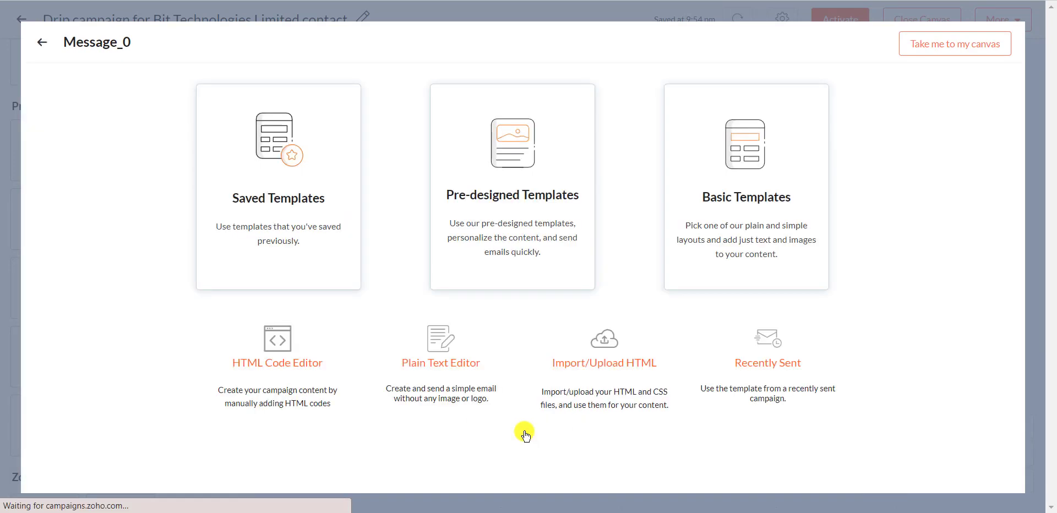
{"action": "left_click", "coordinate": [310, 221]}
{"action": "mouse_move", "coordinate": [154, 304]}
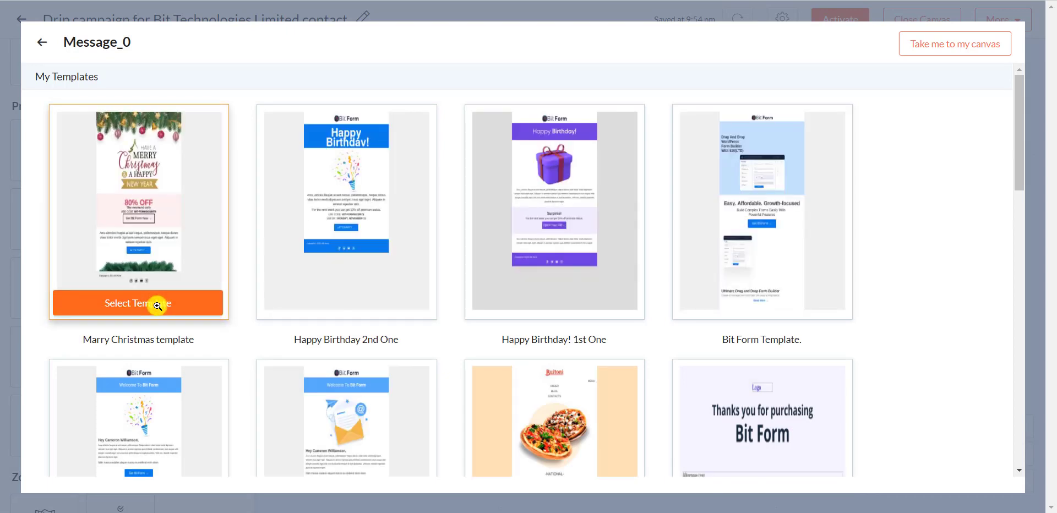
{"action": "left_click", "coordinate": [156, 305]}
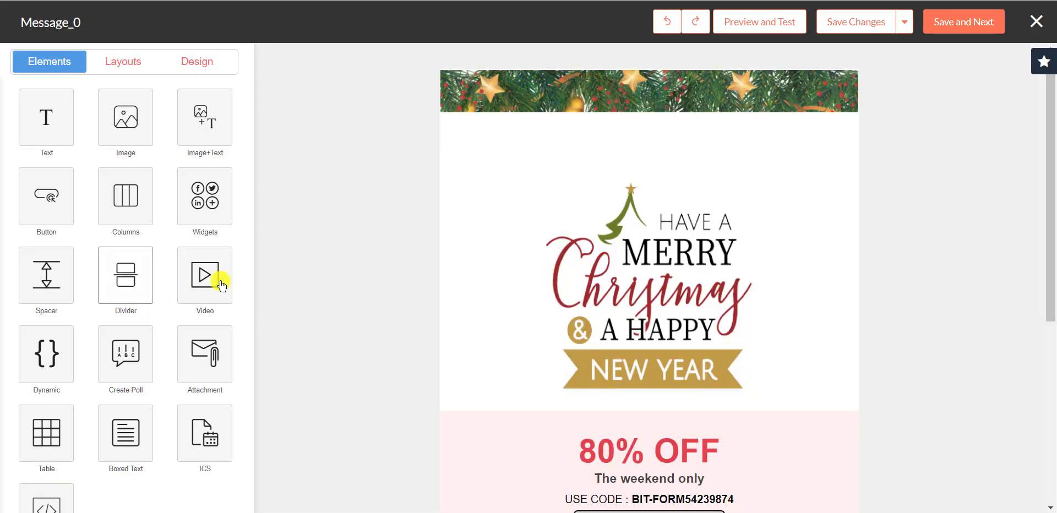
{"action": "left_click", "coordinate": [952, 27]}
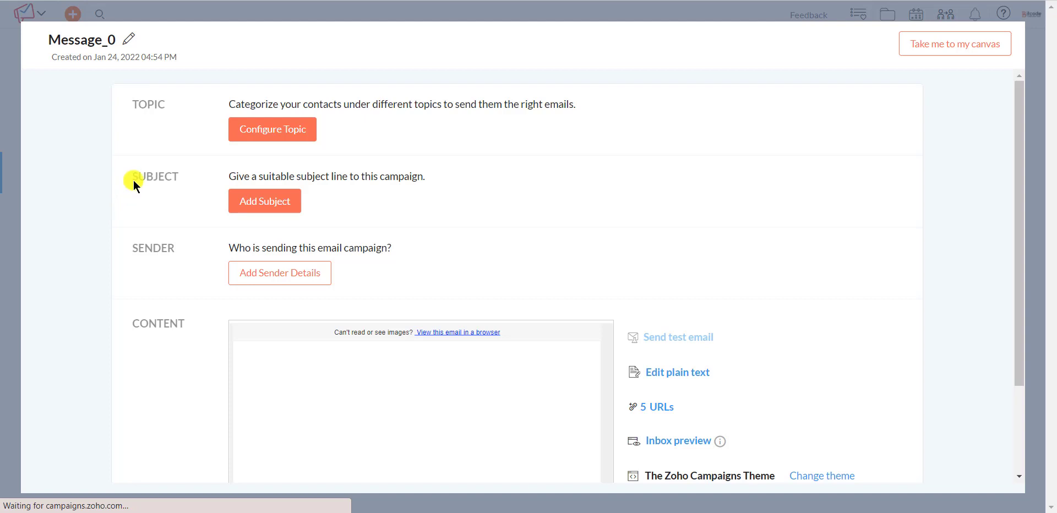
Assign the Marketing topic to the message and save "Test" as its subject line.
{"action": "left_click", "coordinate": [267, 135]}
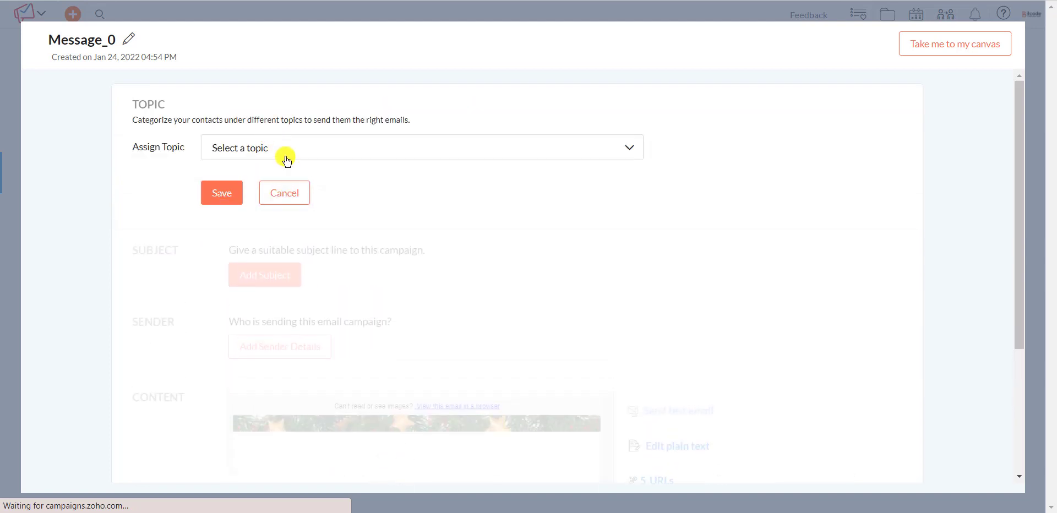
{"action": "left_click", "coordinate": [283, 156]}
{"action": "left_click", "coordinate": [226, 198]}
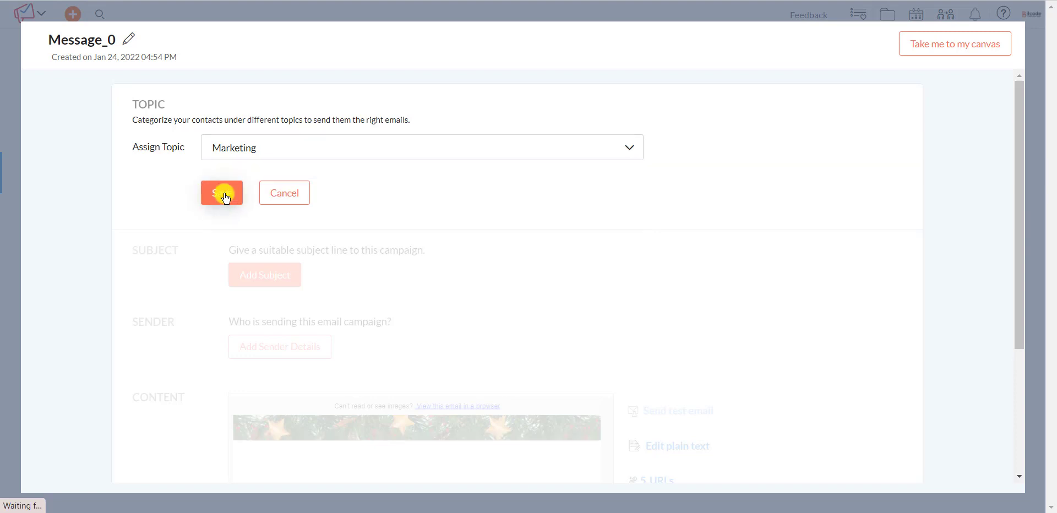
{"action": "left_click", "coordinate": [226, 197]}
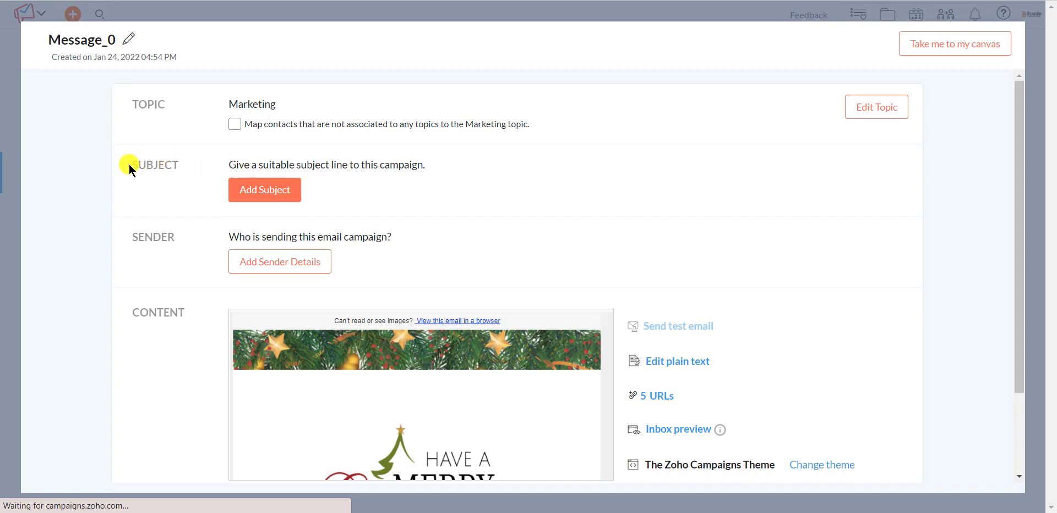
{"action": "left_click", "coordinate": [260, 196]}
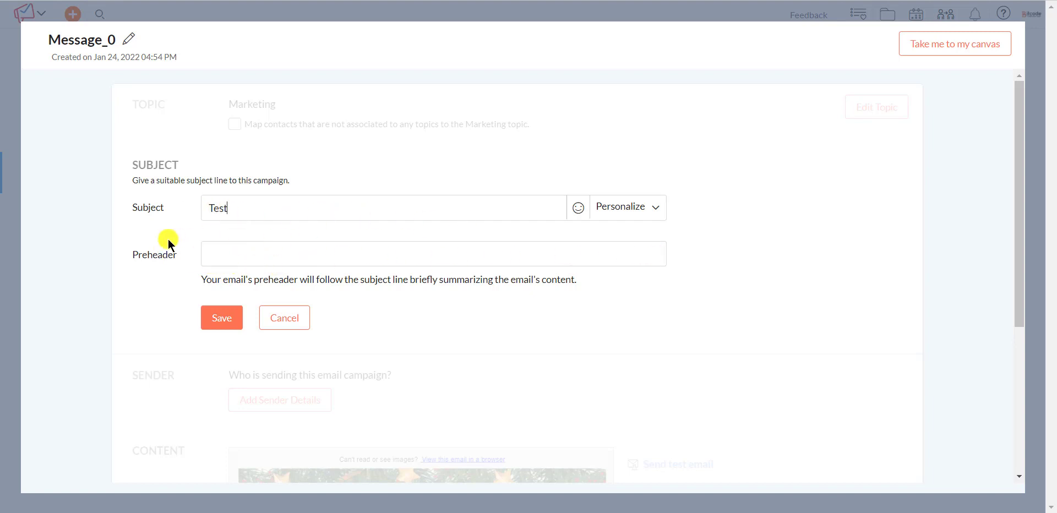
{"action": "left_click", "coordinate": [214, 321]}
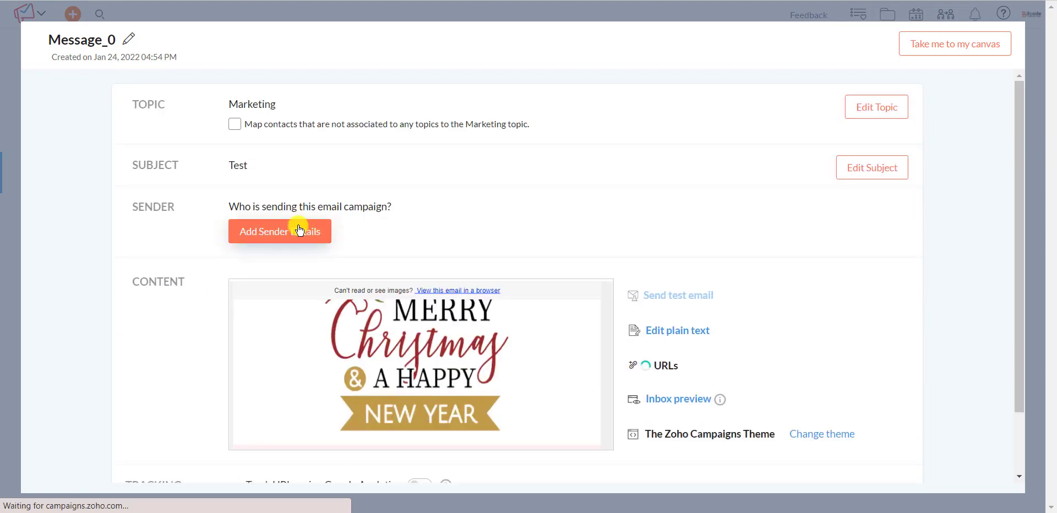
Save the message's sender details with the name Bit Code and the developer sender and reply-to e-mail, and return to the canvas.
{"action": "left_click", "coordinate": [299, 230]}
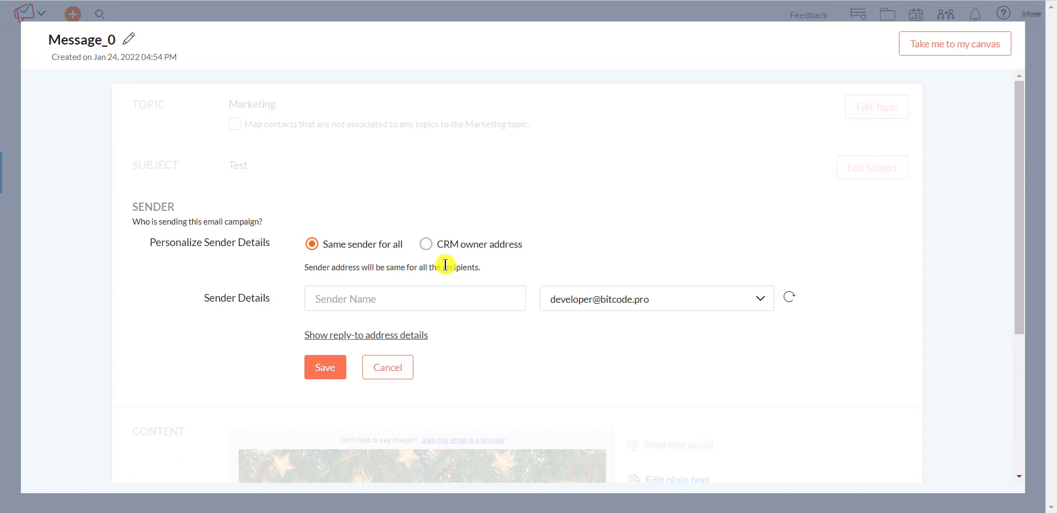
{"action": "scroll", "coordinate": [480, 267], "scroll_direction": "down", "scroll_amount": 4}
{"action": "scroll", "coordinate": [479, 267], "scroll_direction": "up", "scroll_amount": 4}
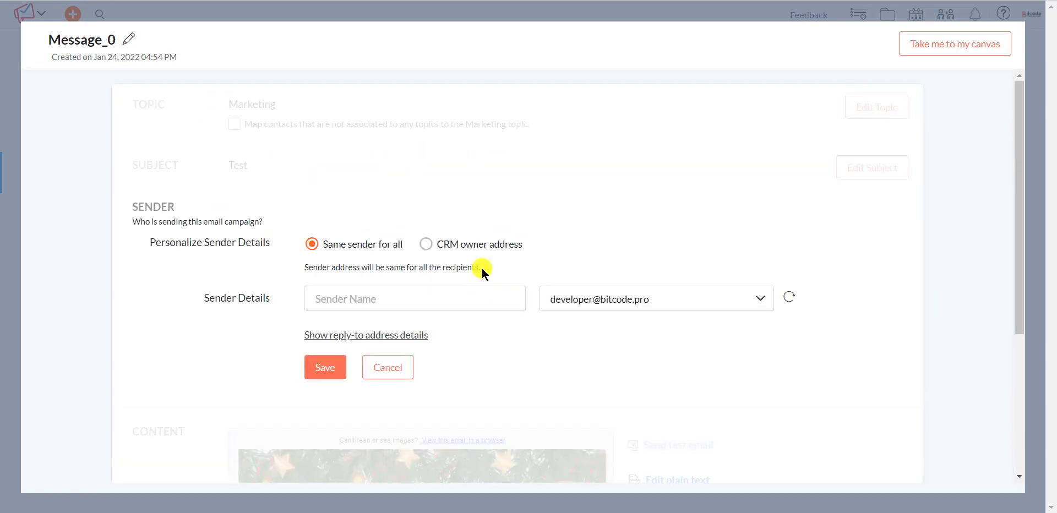
{"action": "left_click", "coordinate": [360, 299]}
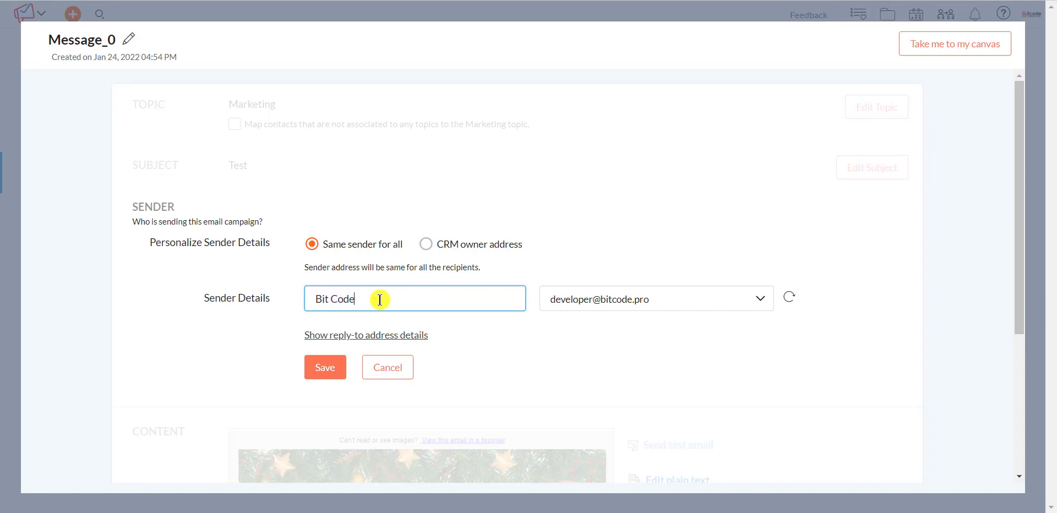
{"action": "left_click", "coordinate": [353, 339]}
{"action": "left_click", "coordinate": [631, 312]}
{"action": "left_click", "coordinate": [618, 433]}
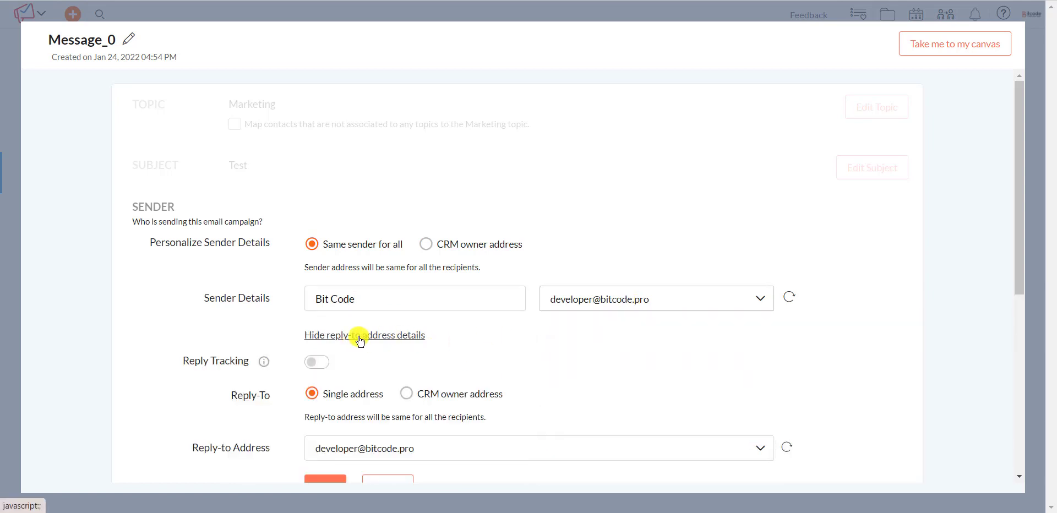
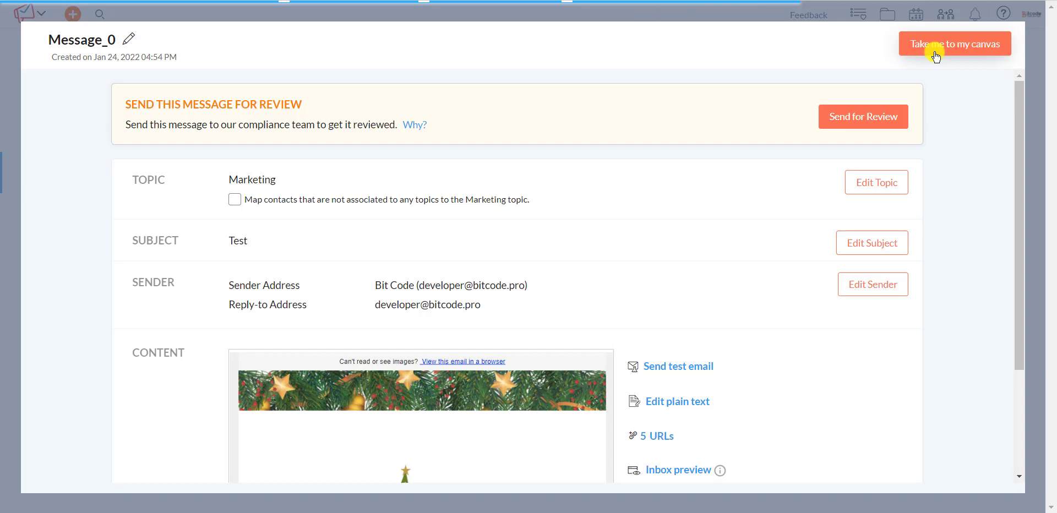
{"action": "left_click", "coordinate": [936, 55]}
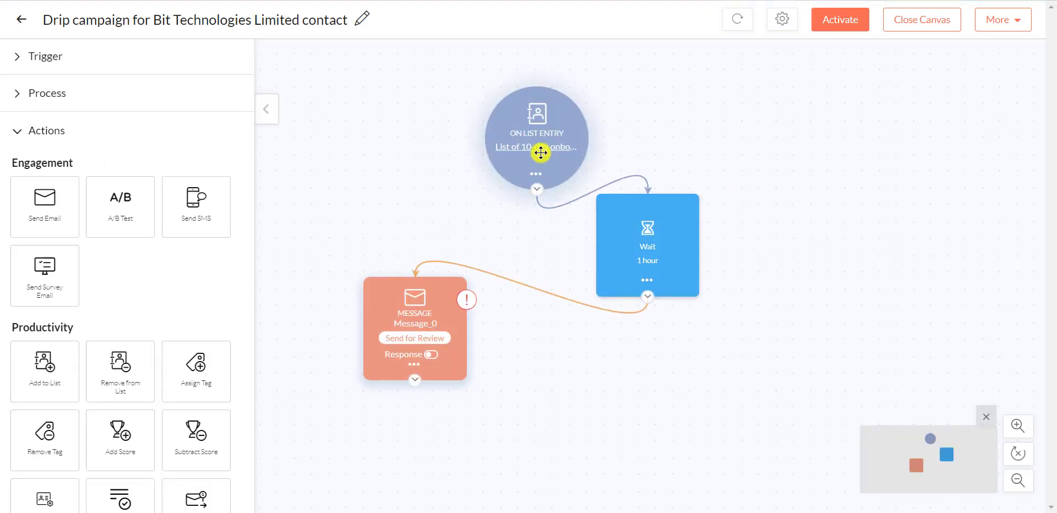
Stack the List Entry trigger, the 1-hour wait block and the message block in one vertical column.
{"action": "left_click_drag", "start_coordinate": [540, 153], "coordinate": [529, 139]}
{"action": "left_click_drag", "start_coordinate": [643, 231], "coordinate": [498, 247]}
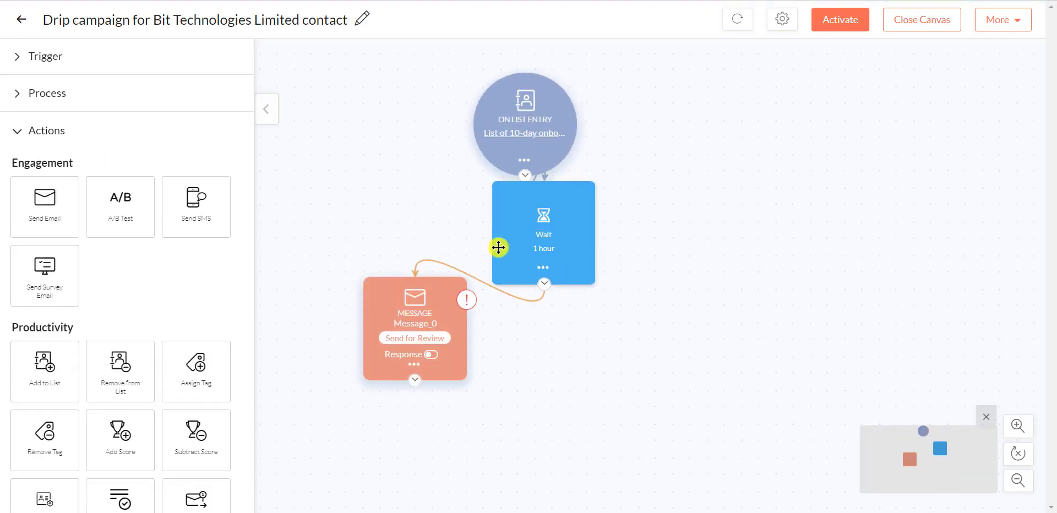
{"action": "left_click_drag", "start_coordinate": [381, 292], "coordinate": [490, 331]}
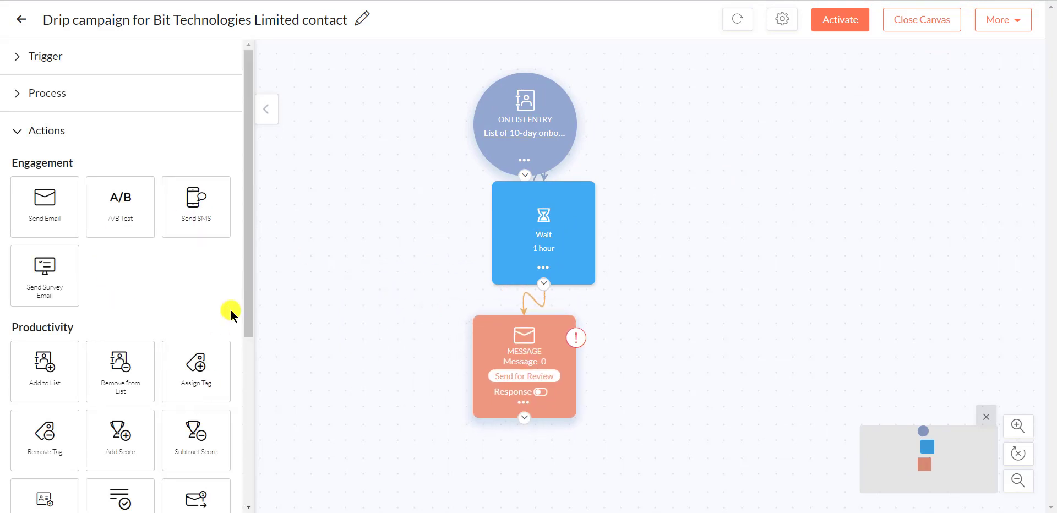
Add a Wait Time action connected below the message block and set its wait to 3 days.
{"action": "scroll", "coordinate": [213, 315], "scroll_direction": "down", "scroll_amount": 4}
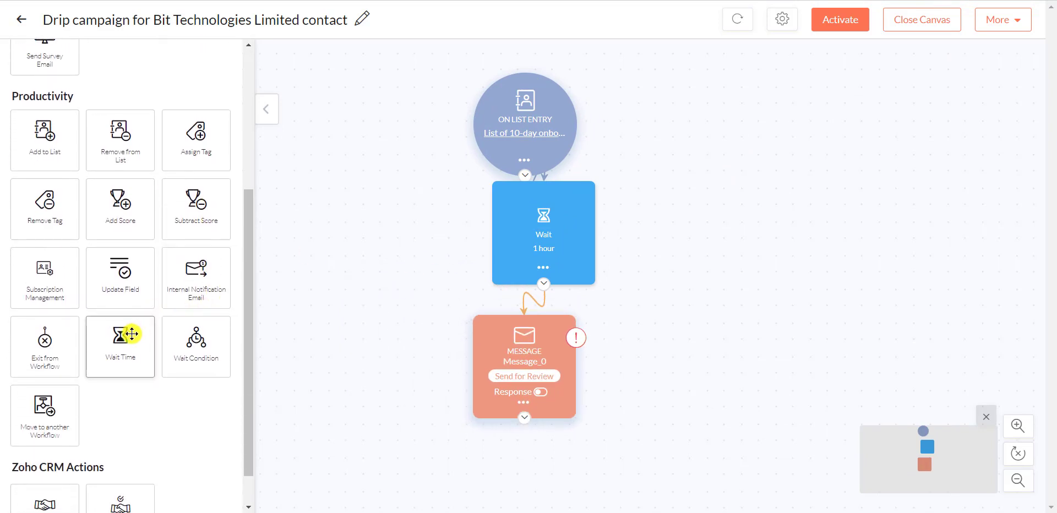
{"action": "left_click_drag", "start_coordinate": [132, 334], "coordinate": [622, 440]}
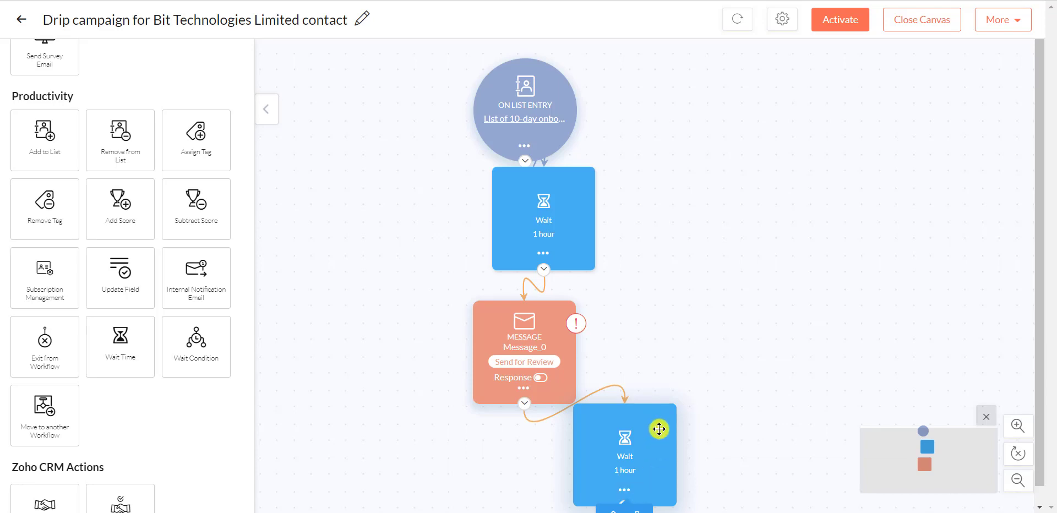
{"action": "left_click", "coordinate": [627, 472]}
{"action": "left_click", "coordinate": [607, 498]}
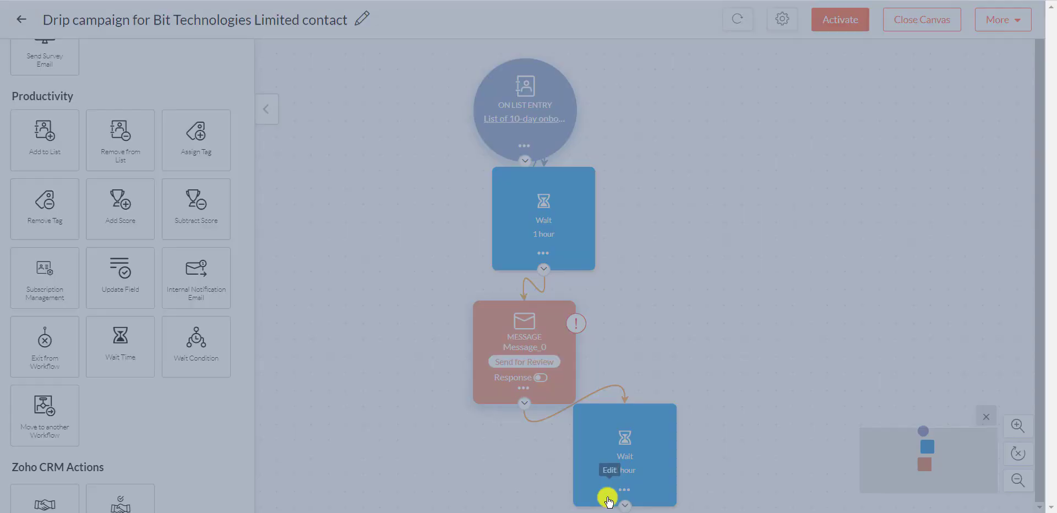
{"action": "double_click", "coordinate": [358, 104]}
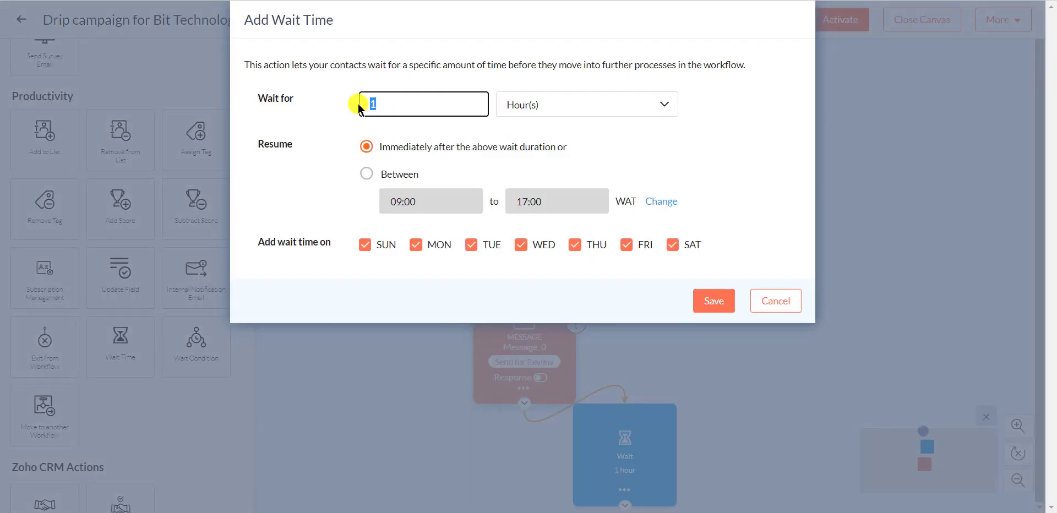
{"action": "left_click", "coordinate": [504, 103]}
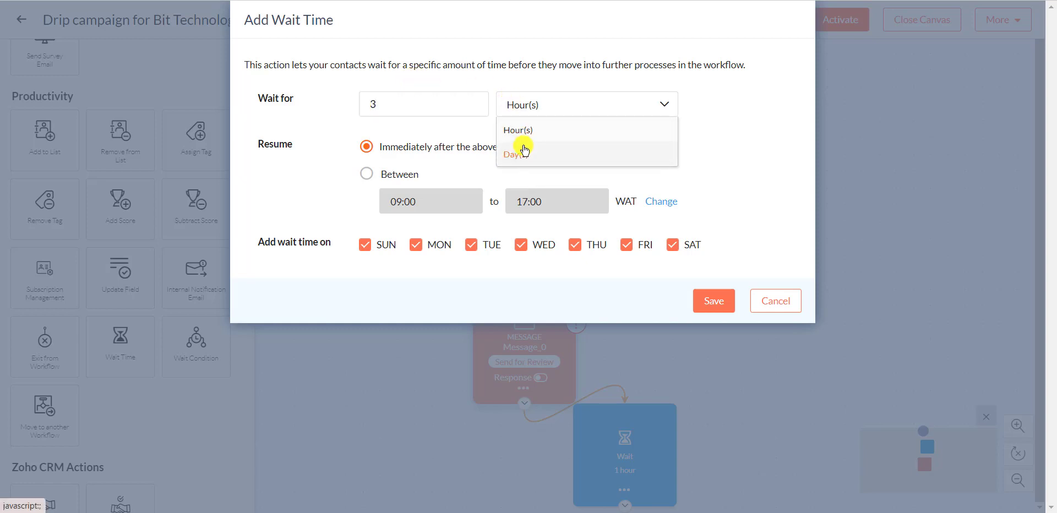
{"action": "left_click", "coordinate": [523, 152]}
{"action": "left_click", "coordinate": [712, 300]}
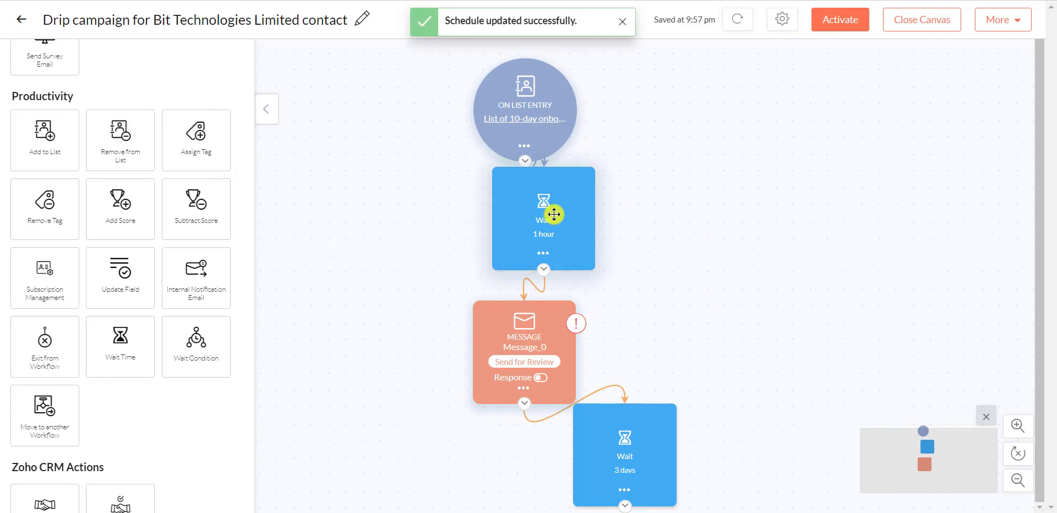
Spread the blocks into a zigzag, with the 1-hour wait beside the trigger and the 3-day wait close below the message.
{"action": "left_click_drag", "start_coordinate": [552, 213], "coordinate": [738, 172]}
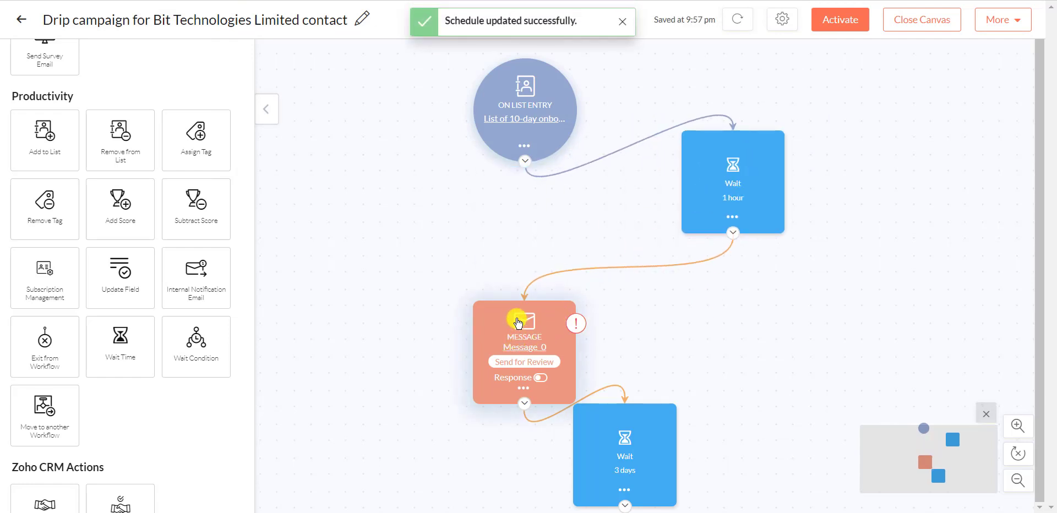
{"action": "left_click_drag", "start_coordinate": [499, 315], "coordinate": [471, 203]}
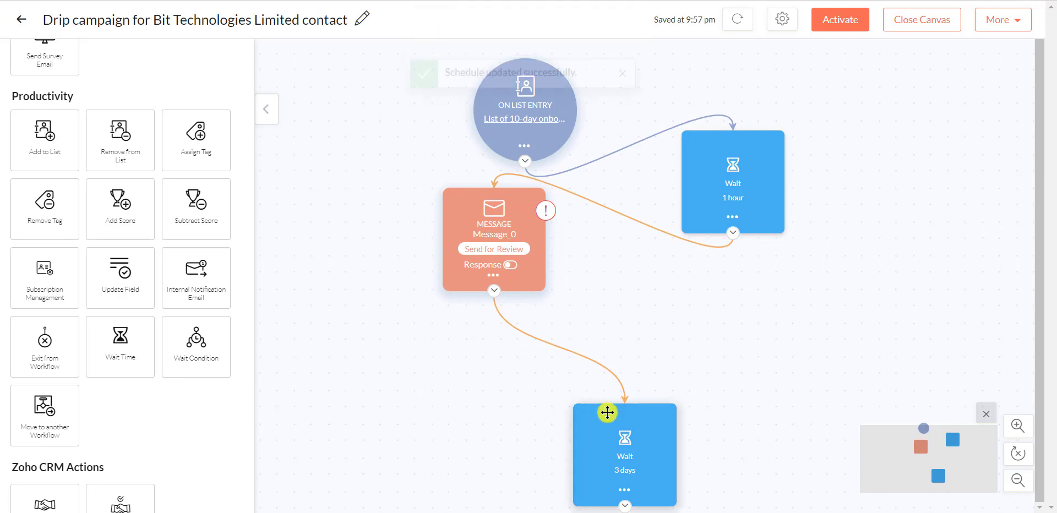
{"action": "left_click_drag", "start_coordinate": [604, 410], "coordinate": [592, 349]}
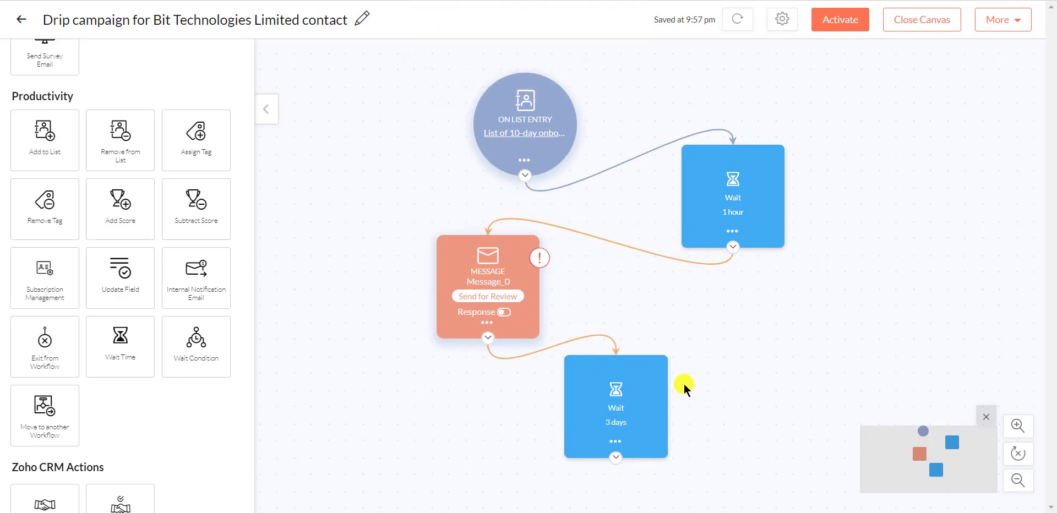
Add a second Send Email action connected below the 3-day wait block.
{"action": "scroll", "coordinate": [161, 197], "scroll_direction": "up", "scroll_amount": 3}
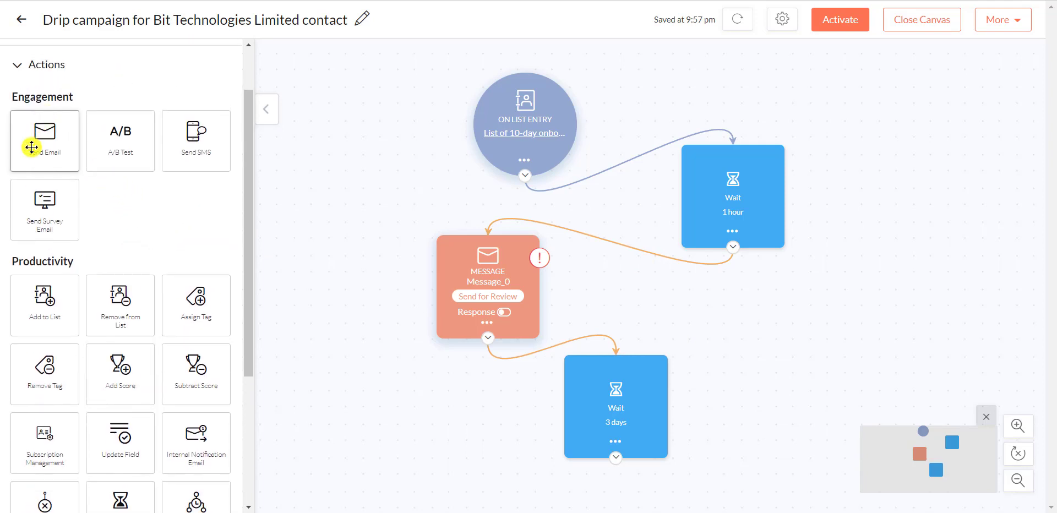
{"action": "left_click_drag", "start_coordinate": [31, 134], "coordinate": [716, 494]}
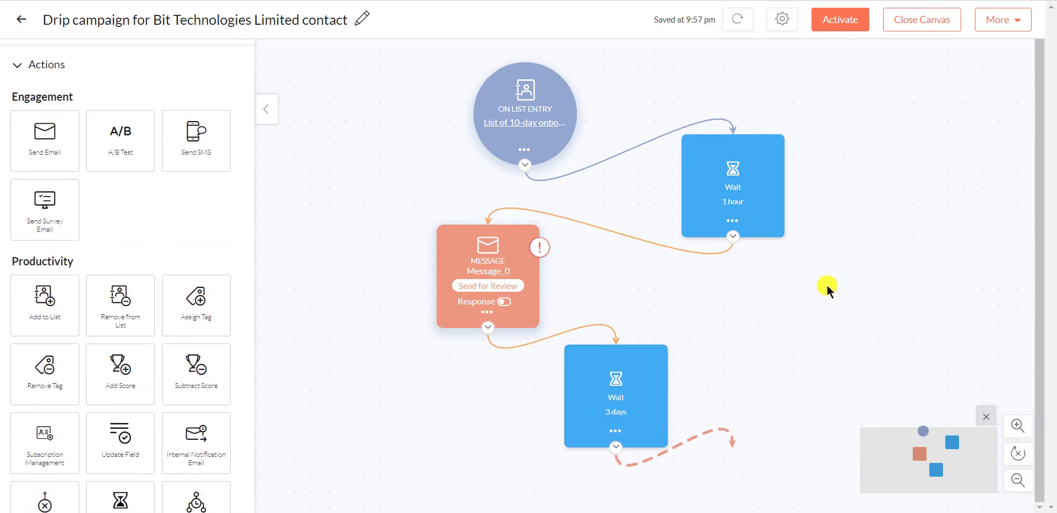
{"action": "scroll", "coordinate": [828, 293], "scroll_direction": "down", "scroll_amount": 1}
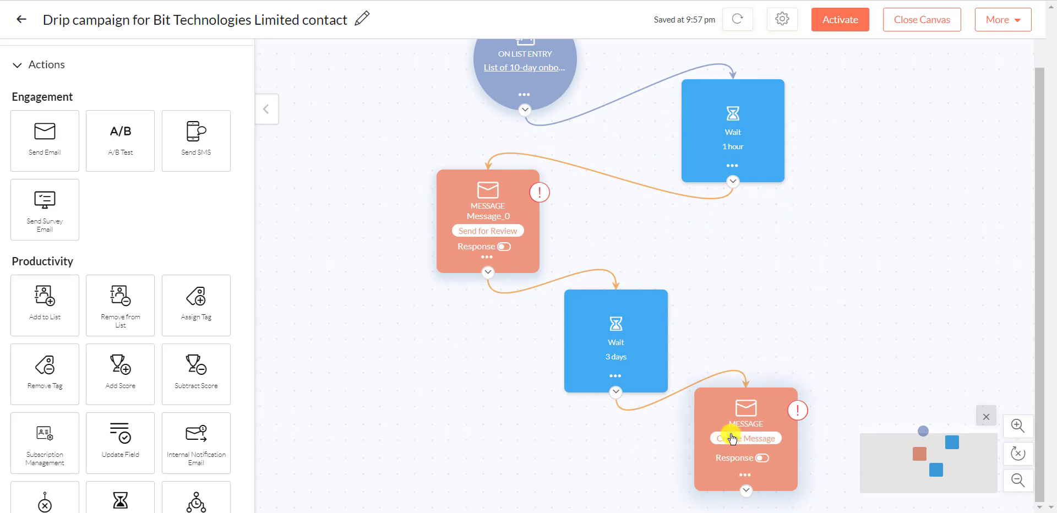
Start creating the second message and save Marketing as its topic.
{"action": "left_click", "coordinate": [732, 438]}
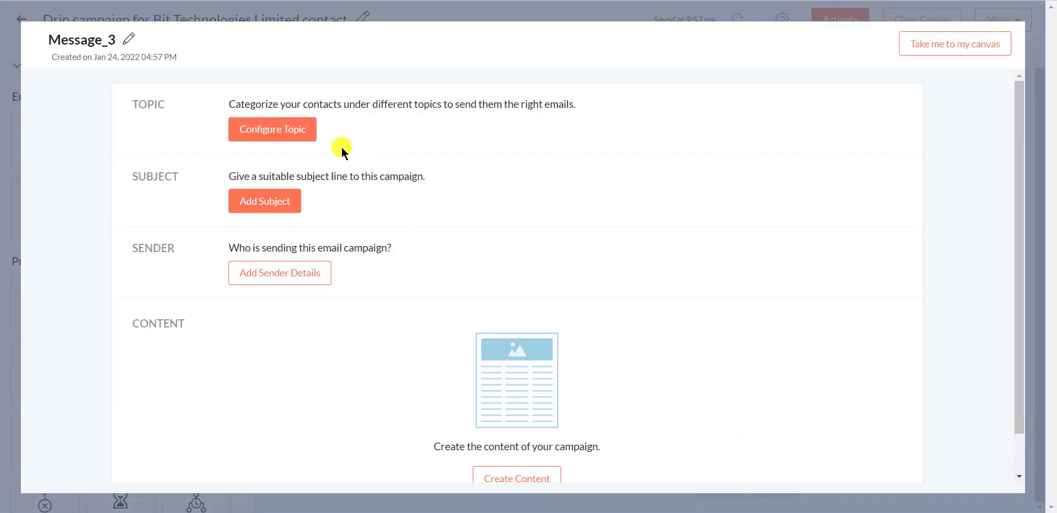
{"action": "left_click", "coordinate": [282, 137]}
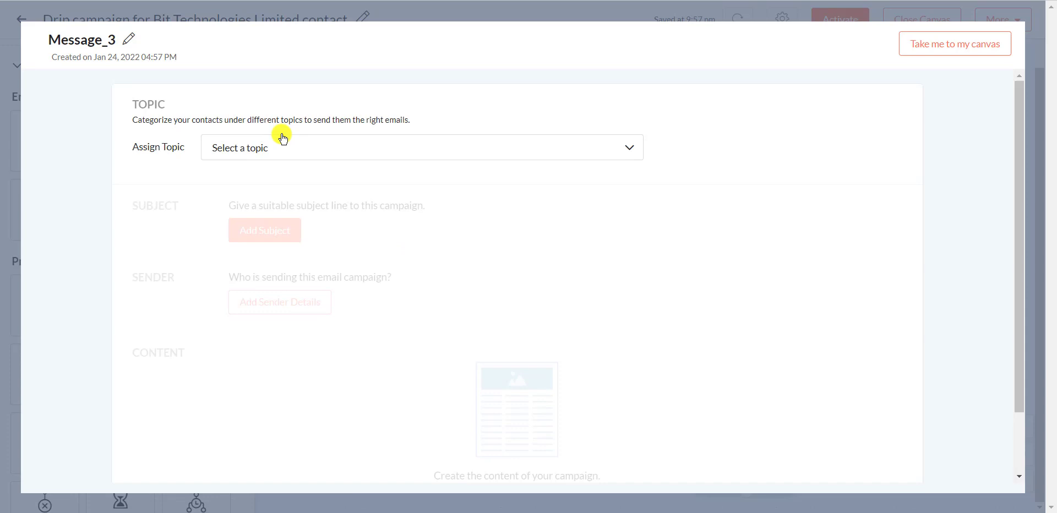
{"action": "left_click", "coordinate": [261, 155]}
{"action": "left_click", "coordinate": [251, 203]}
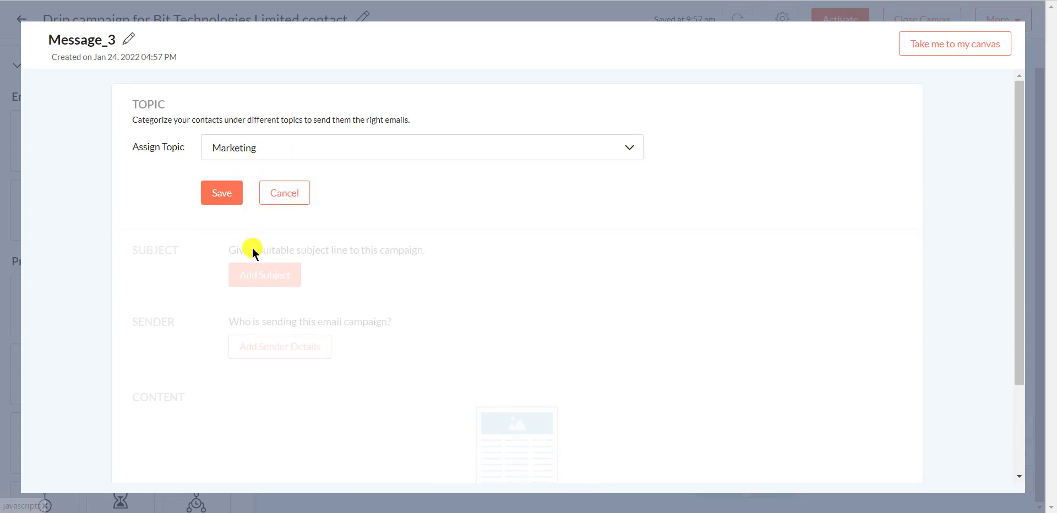
{"action": "left_click", "coordinate": [220, 198]}
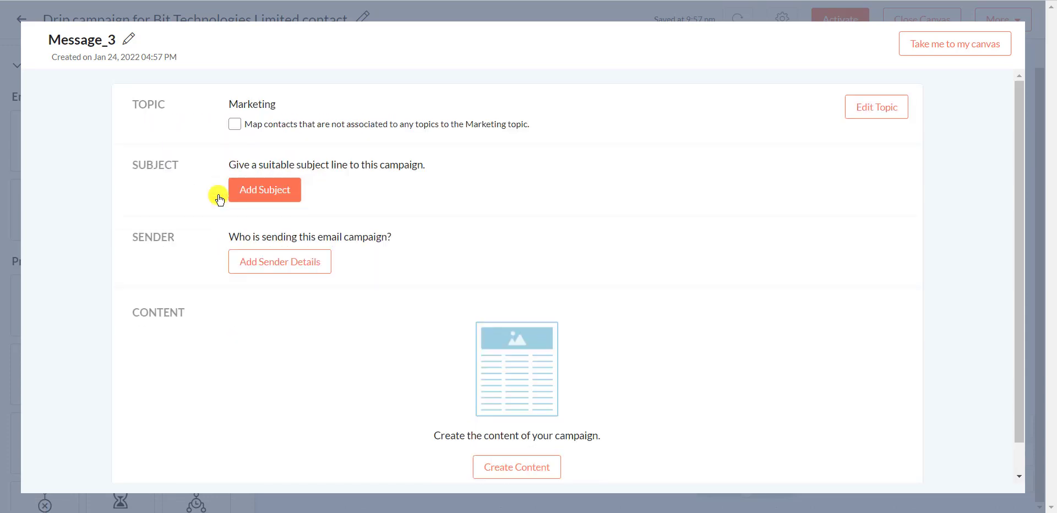
Save "test" as the message subject and use the saved Happy Birthday 2nd One template as its content.
{"action": "left_click", "coordinate": [269, 189]}
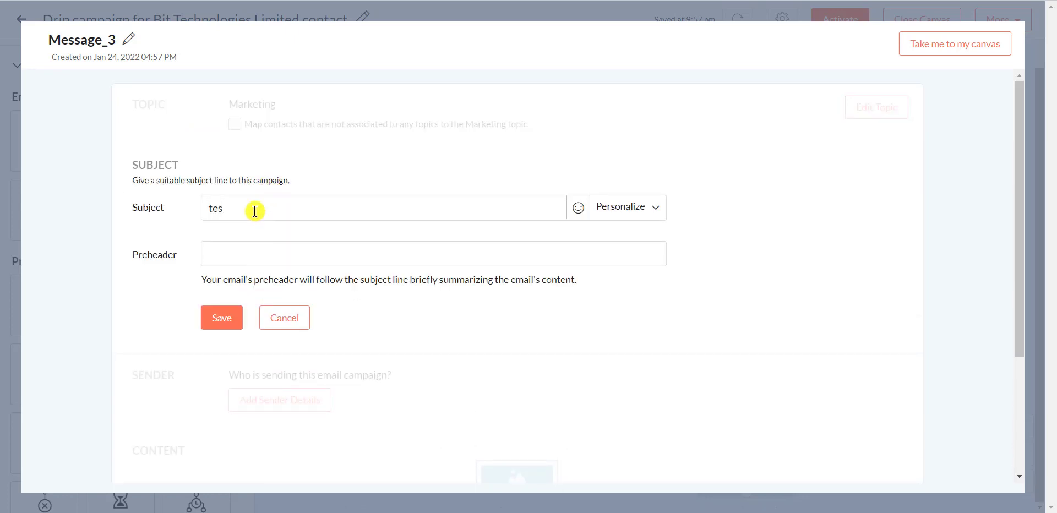
{"action": "left_click", "coordinate": [219, 315]}
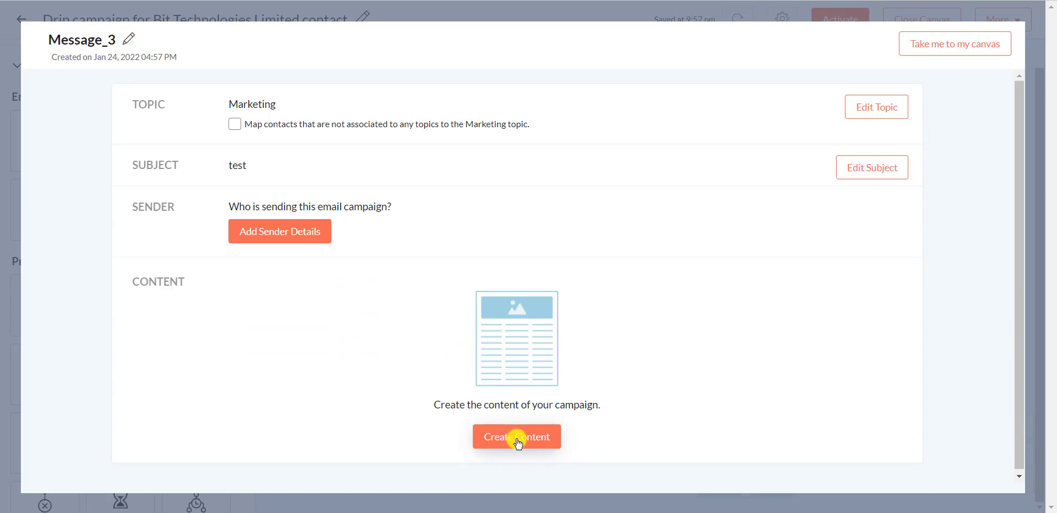
{"action": "left_click", "coordinate": [517, 443]}
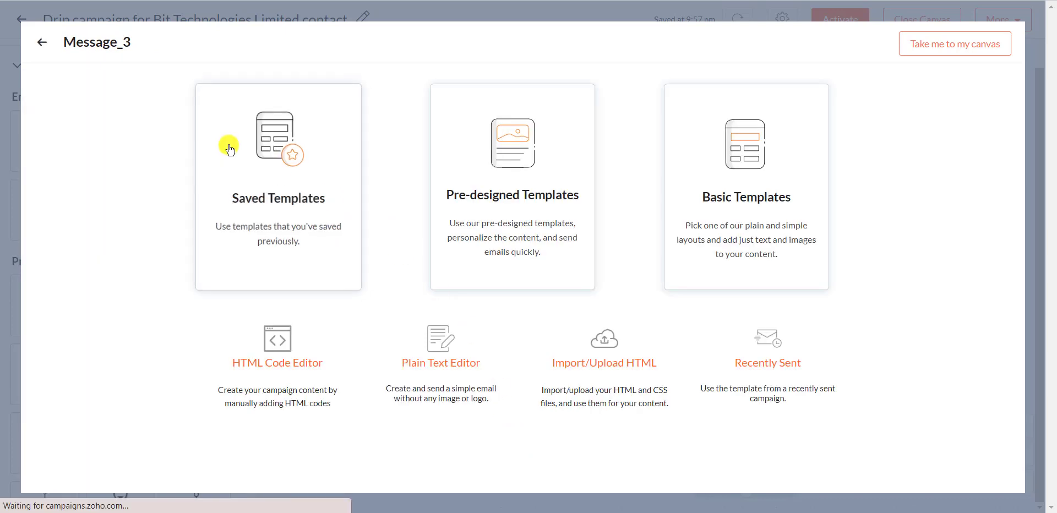
{"action": "left_click", "coordinate": [287, 223]}
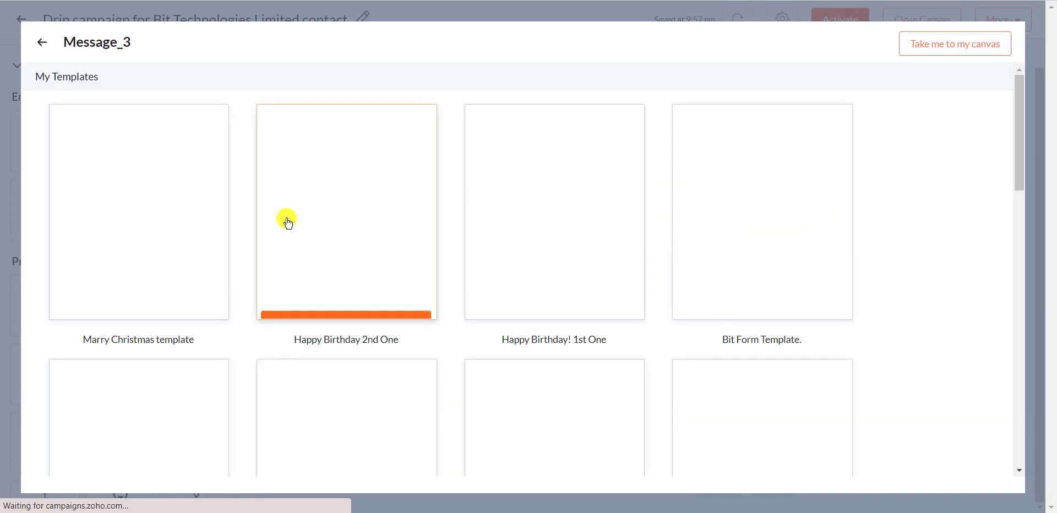
{"action": "left_click", "coordinate": [364, 317]}
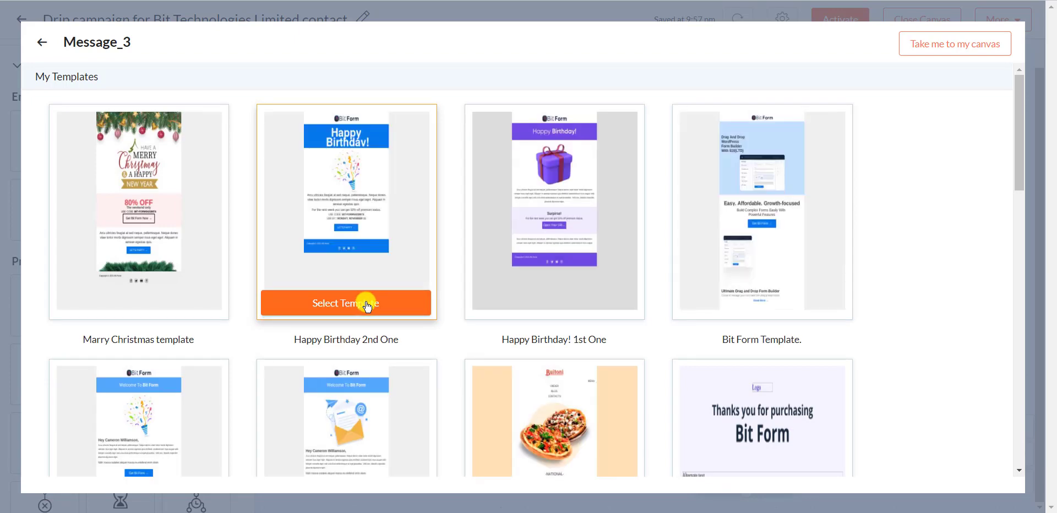
{"action": "left_click", "coordinate": [366, 304]}
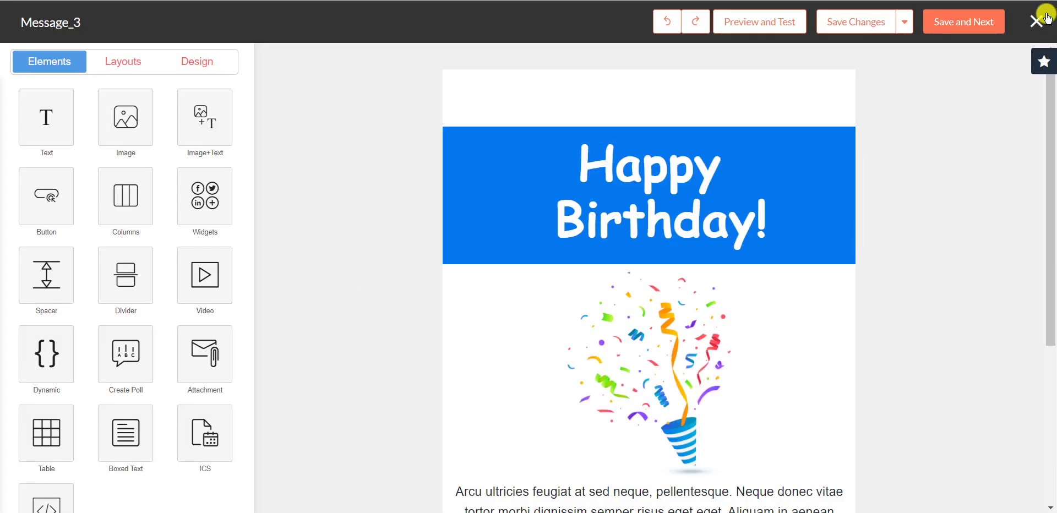
{"action": "left_click", "coordinate": [985, 30]}
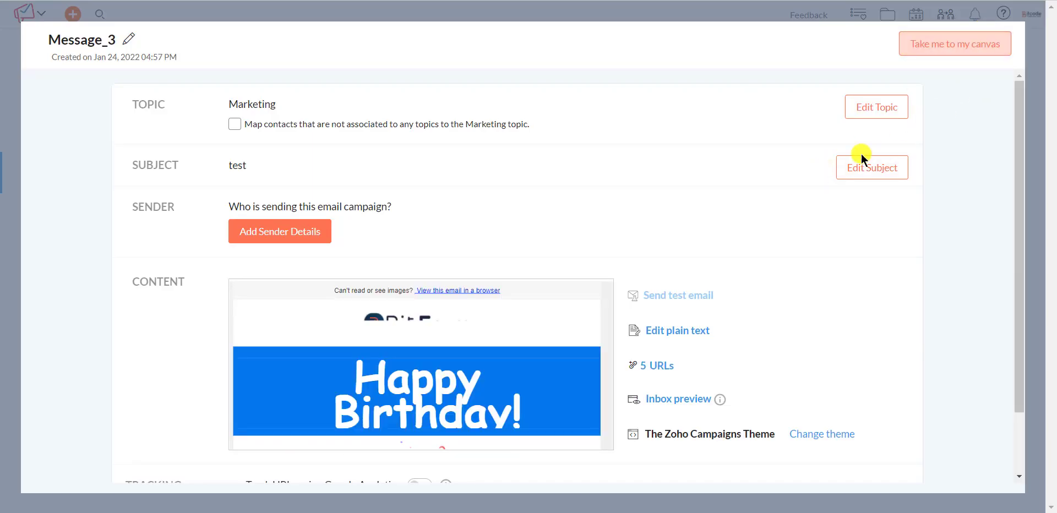
Save Bit Code as the sender name for the same sender for all recipients, and return to the canvas.
{"action": "scroll", "coordinate": [826, 182], "scroll_direction": "down", "scroll_amount": 2}
{"action": "scroll", "coordinate": [818, 185], "scroll_direction": "up", "scroll_amount": 2}
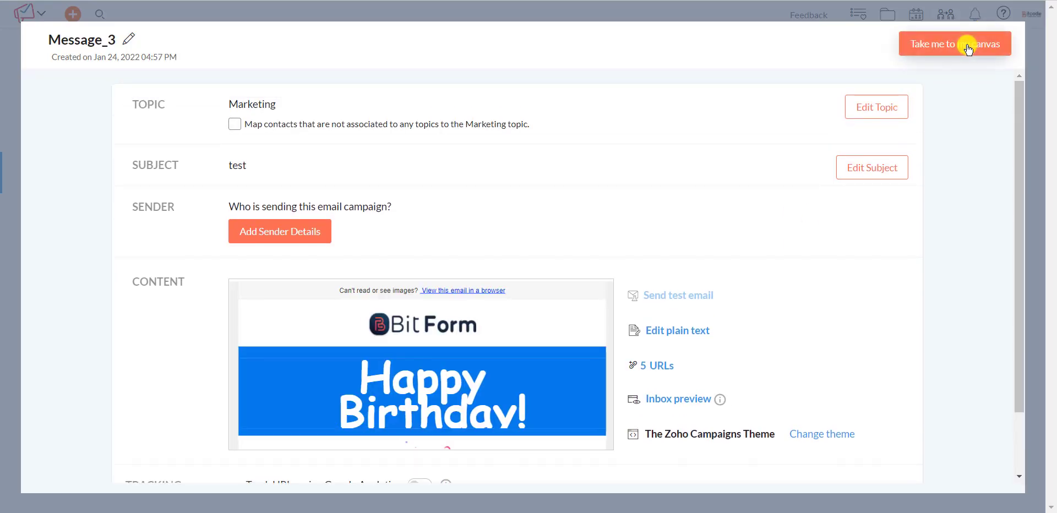
{"action": "left_click", "coordinate": [280, 243]}
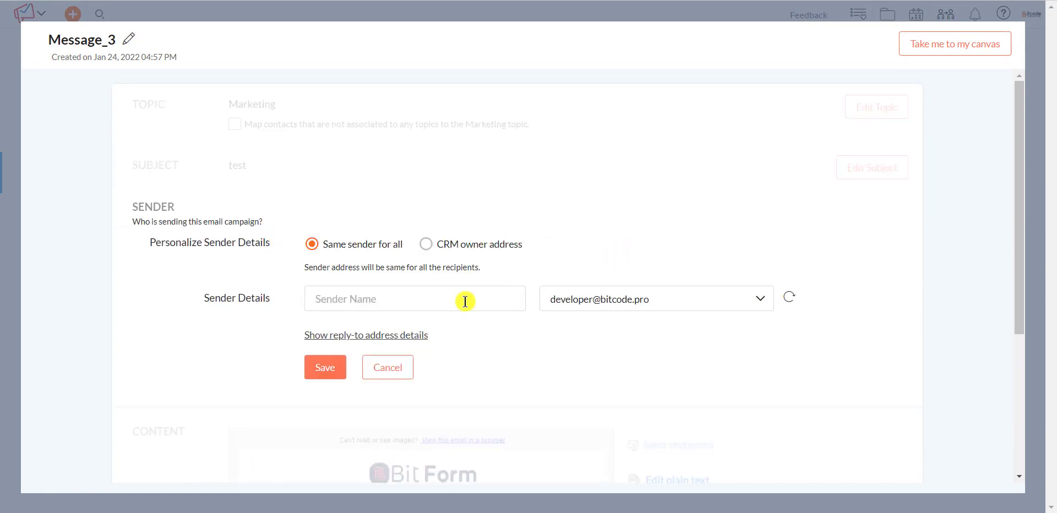
{"action": "left_click", "coordinate": [461, 298]}
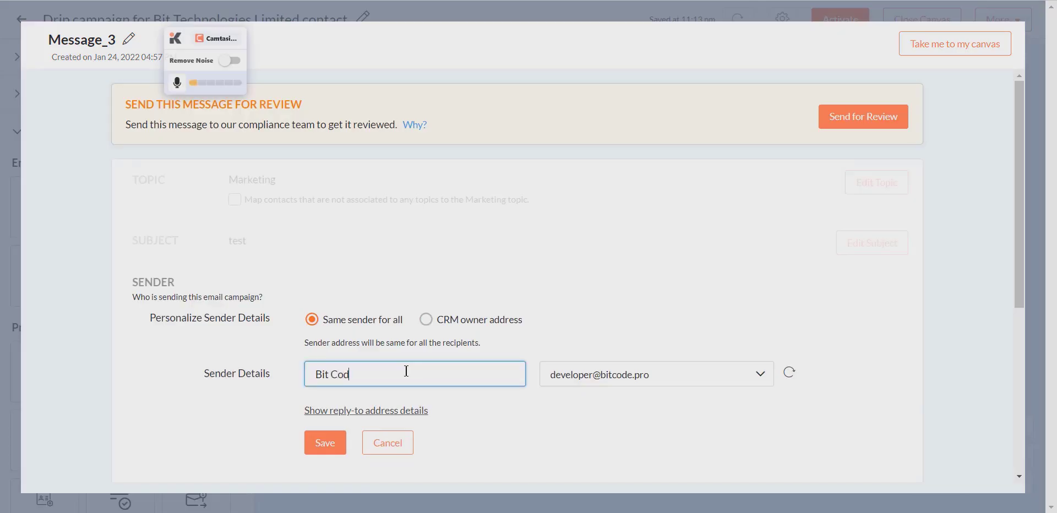
{"action": "left_click", "coordinate": [335, 442]}
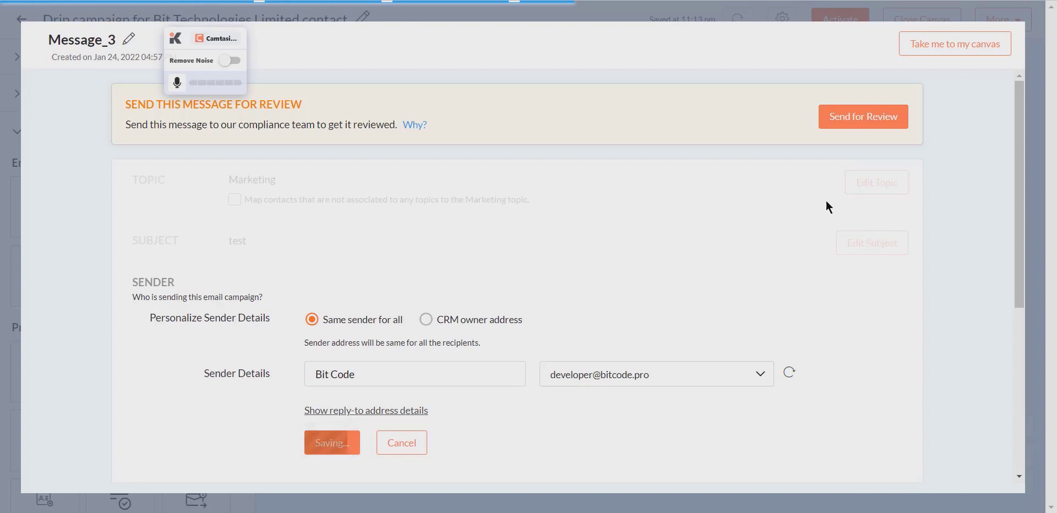
{"action": "left_click", "coordinate": [978, 50]}
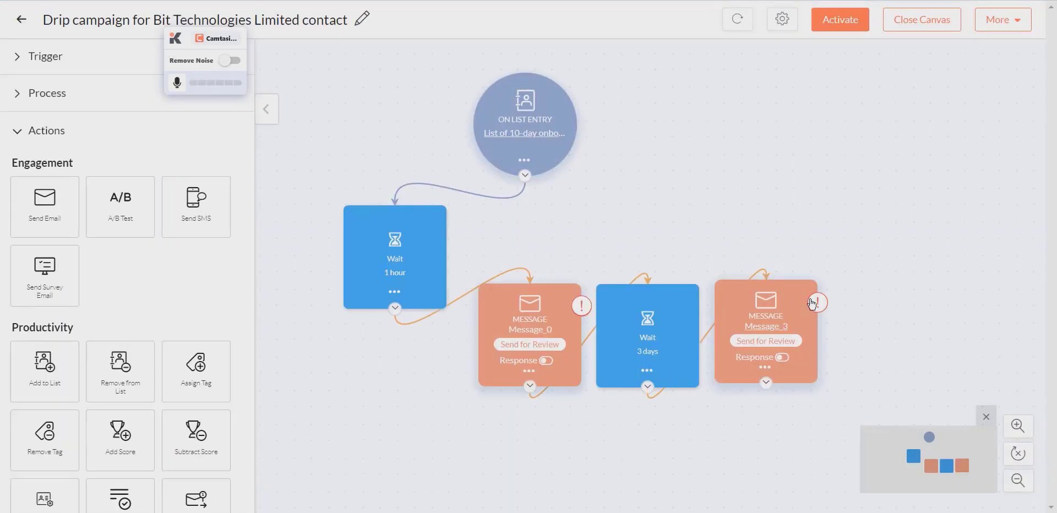
Add a Wait Time action connected after Message_3 and set its wait to 7 days.
{"action": "scroll", "coordinate": [222, 323], "scroll_direction": "down", "scroll_amount": 3}
{"action": "left_click_drag", "start_coordinate": [133, 300], "coordinate": [902, 355]}
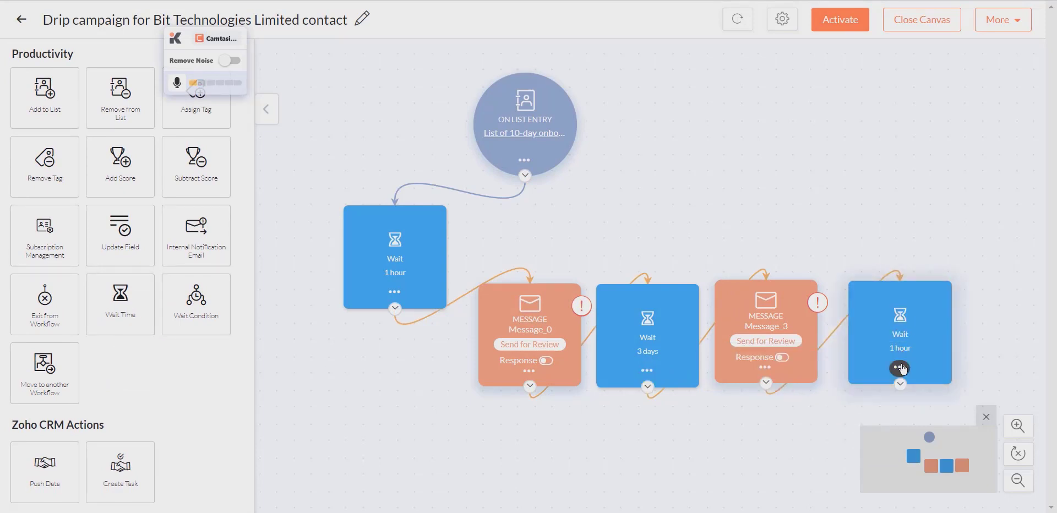
{"action": "left_click", "coordinate": [900, 367]}
{"action": "left_click", "coordinate": [885, 395]}
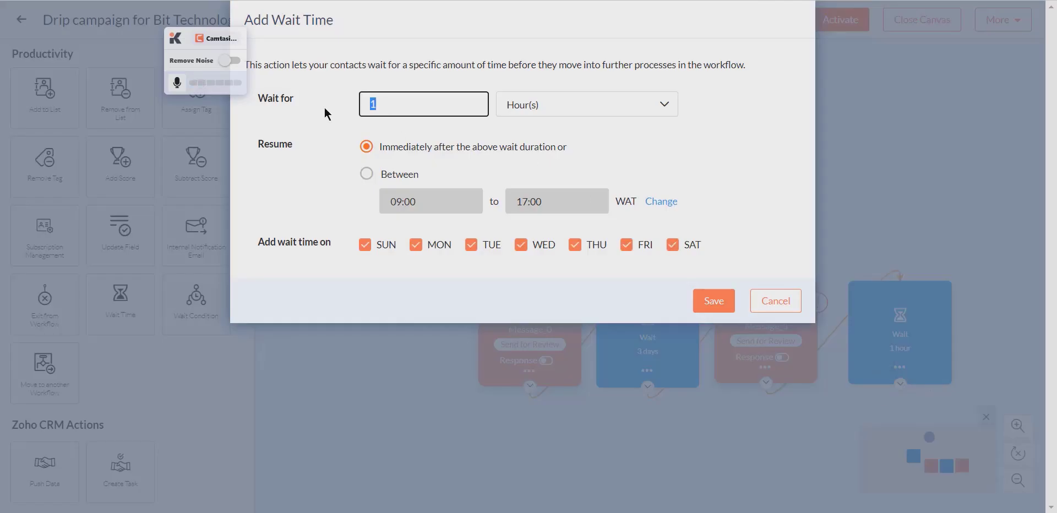
{"action": "left_click", "coordinate": [517, 110]}
{"action": "left_click", "coordinate": [522, 158]}
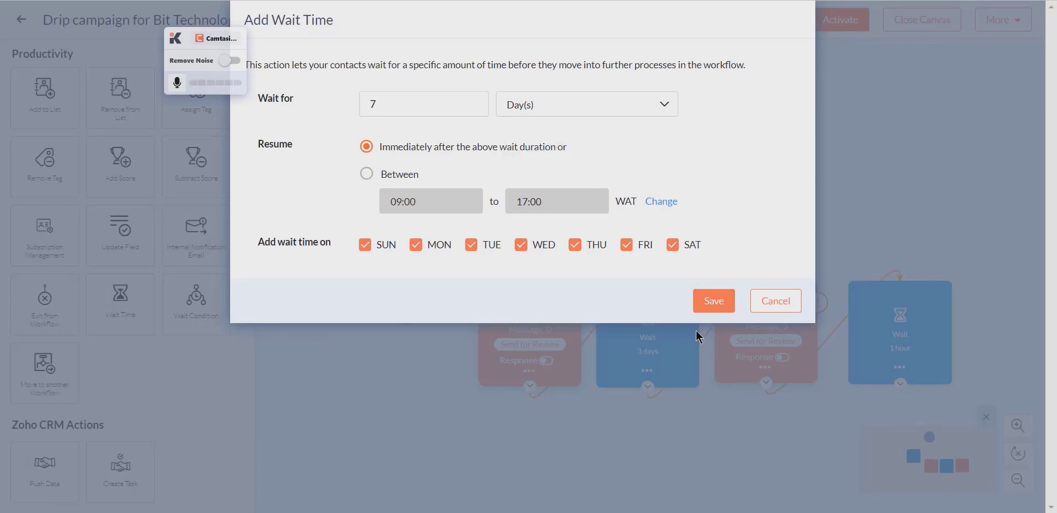
{"action": "left_click", "coordinate": [714, 301]}
Add a third Send Email action connected below the 7-day wait block.
{"action": "scroll", "coordinate": [83, 134], "scroll_direction": "up", "scroll_amount": 5}
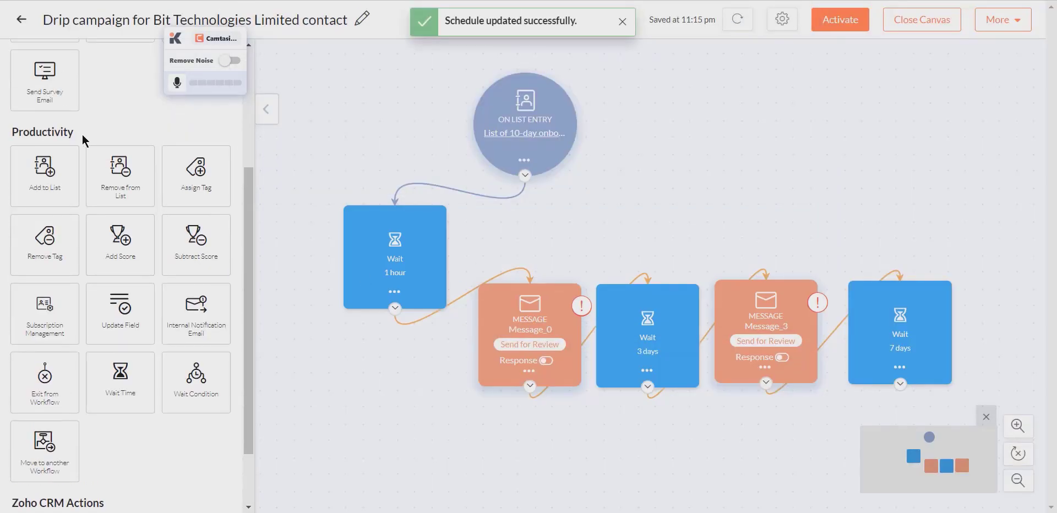
{"action": "left_click_drag", "start_coordinate": [41, 160], "coordinate": [836, 454]}
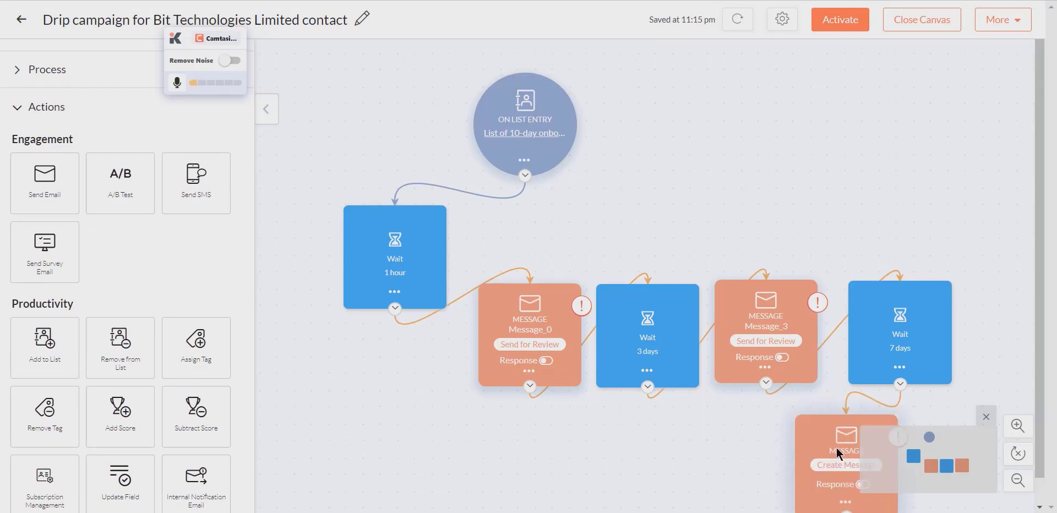
{"action": "left_click", "coordinate": [838, 457]}
{"action": "left_click", "coordinate": [732, 392]}
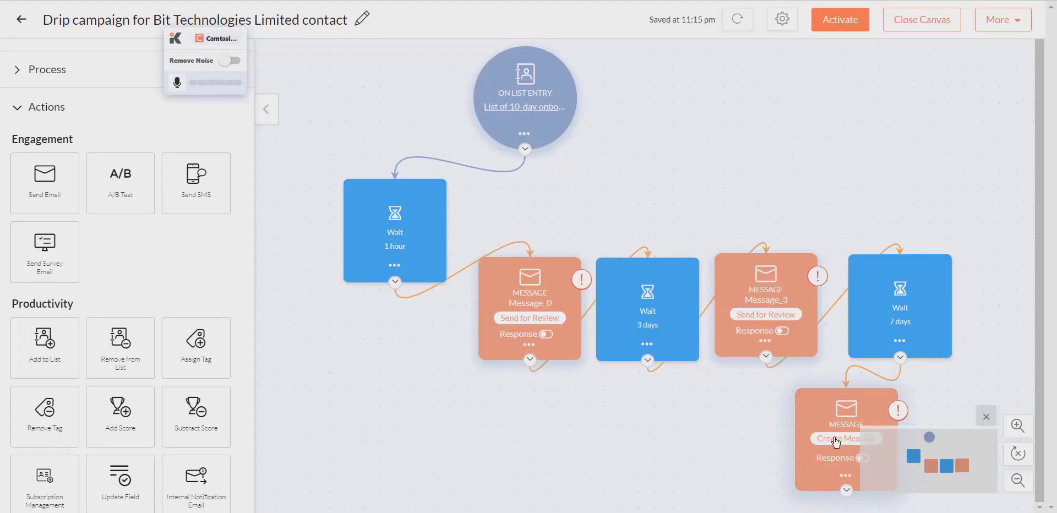
Start creating the third message and save Marketing as its topic.
{"action": "left_click", "coordinate": [835, 441]}
{"action": "left_click", "coordinate": [283, 131]}
{"action": "left_click", "coordinate": [352, 150]}
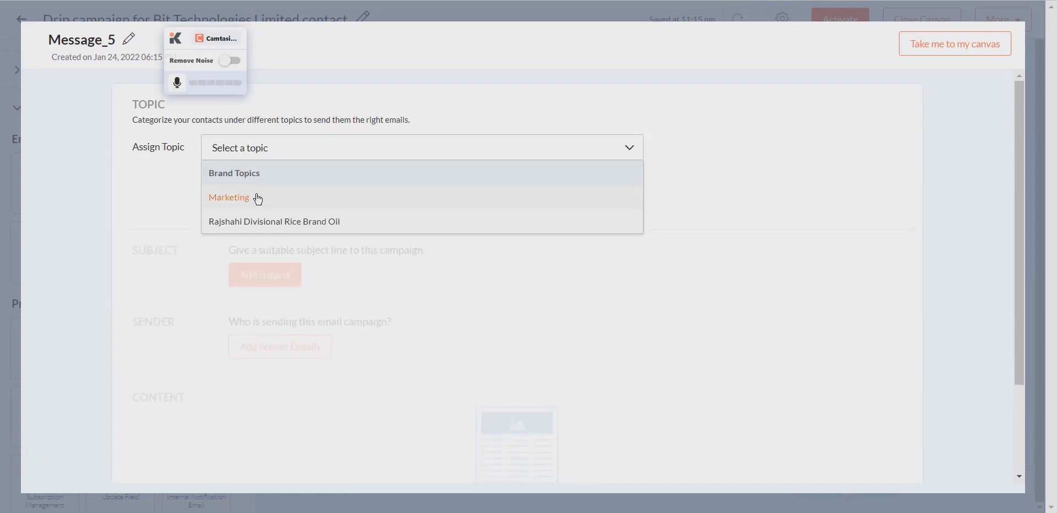
{"action": "left_click", "coordinate": [258, 198]}
{"action": "left_click", "coordinate": [231, 205]}
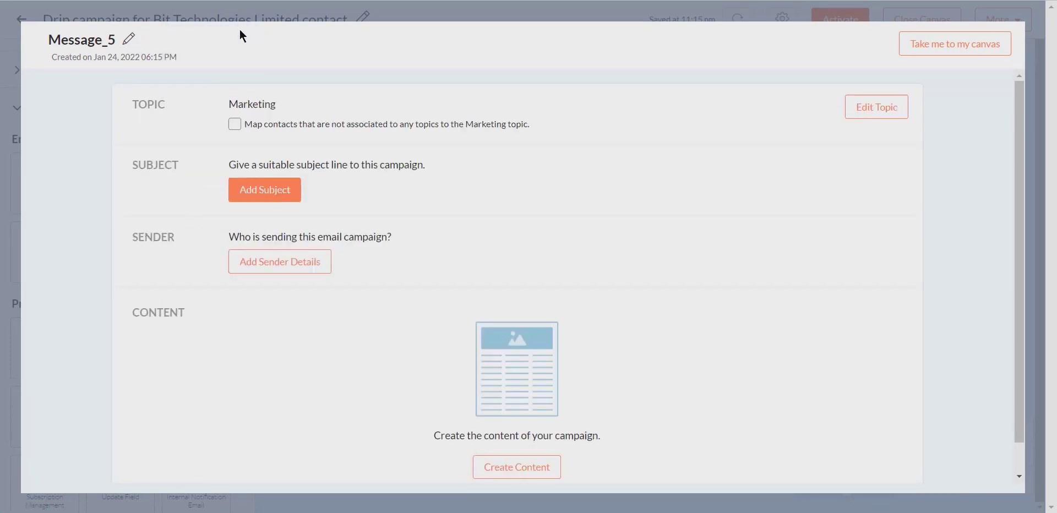
Save "test" as the third message's subject and Bit Code as its sender name.
{"action": "left_click", "coordinate": [258, 193]}
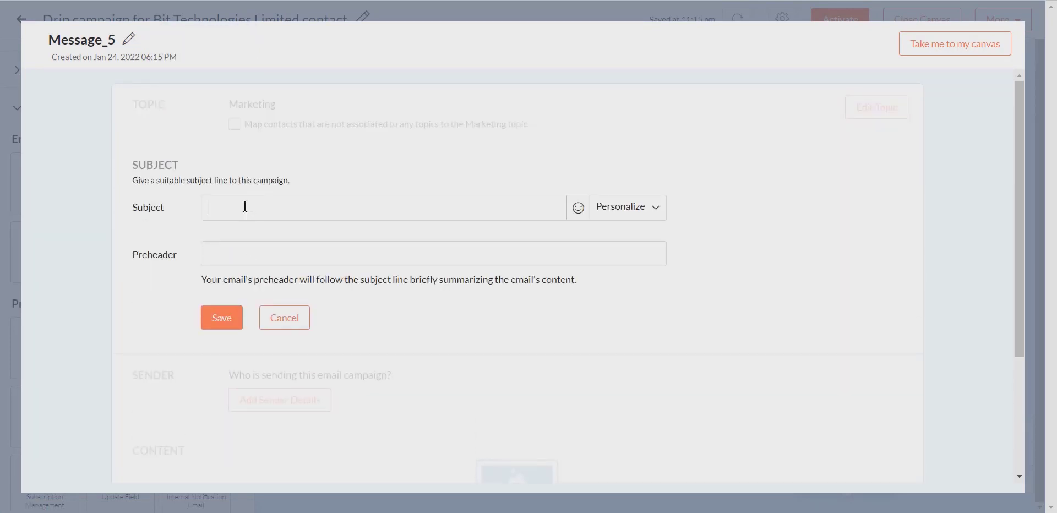
{"action": "left_click", "coordinate": [219, 316]}
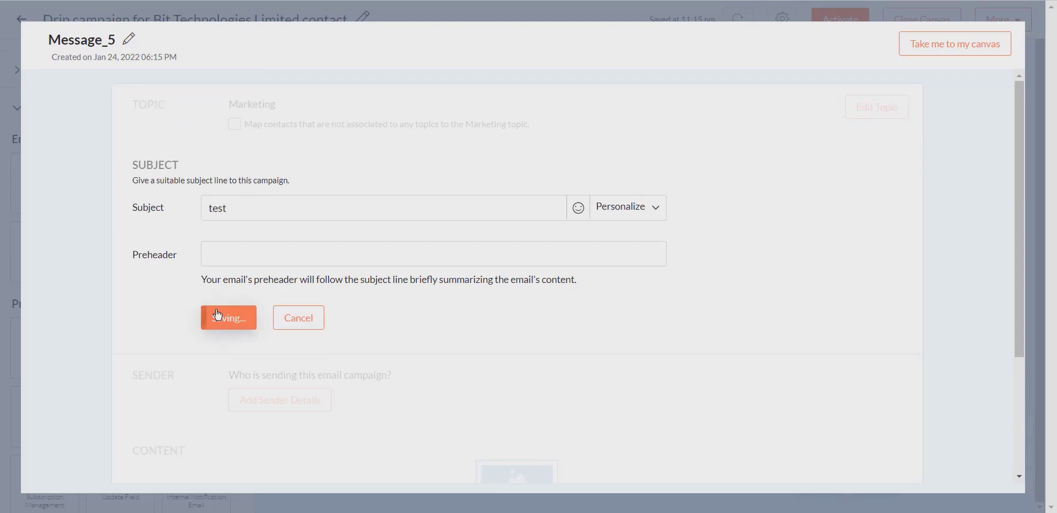
{"action": "left_click", "coordinate": [297, 229]}
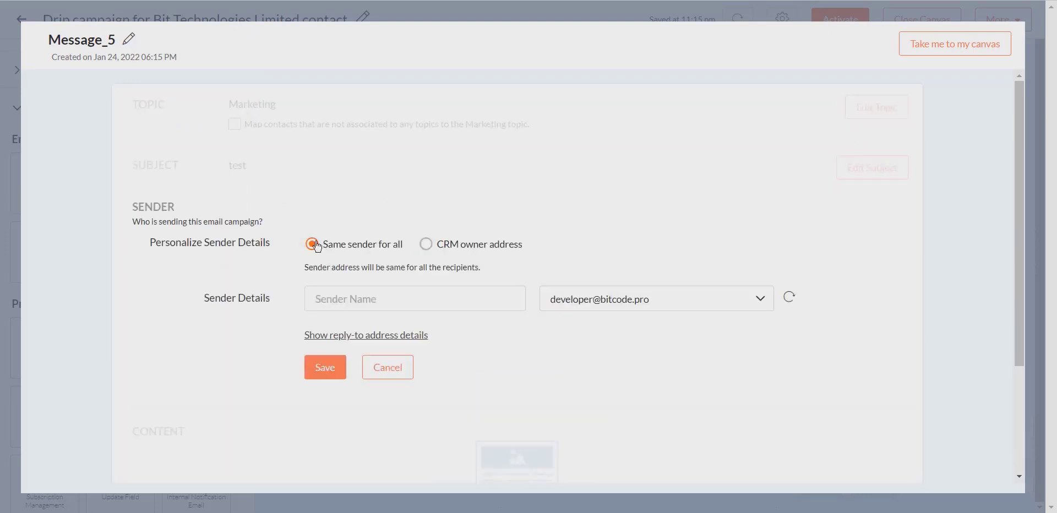
{"action": "left_click", "coordinate": [335, 299]}
{"action": "type", "text": "Bit"}
{"action": "left_click", "coordinate": [335, 299]}
{"action": "type", "text": "Cos"}
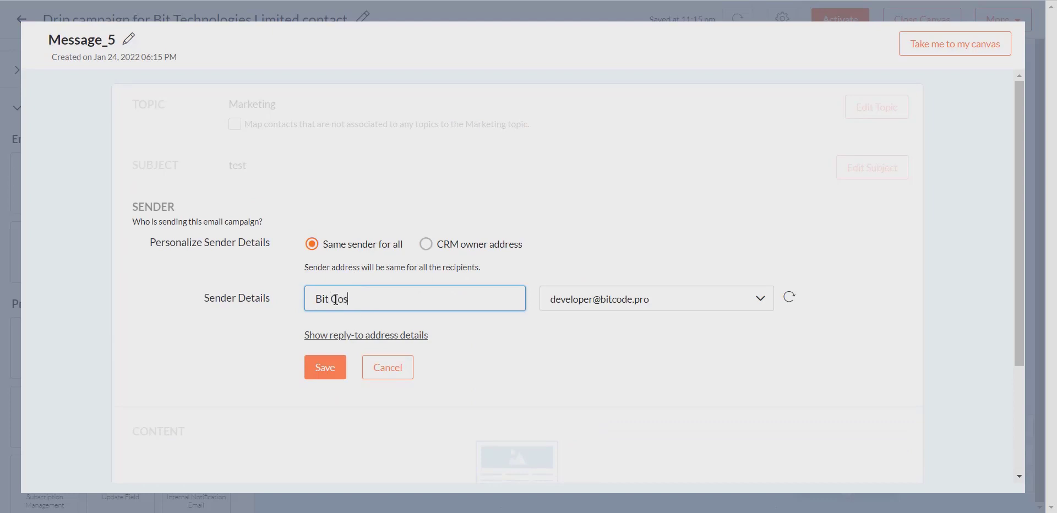
{"action": "left_click", "coordinate": [318, 377]}
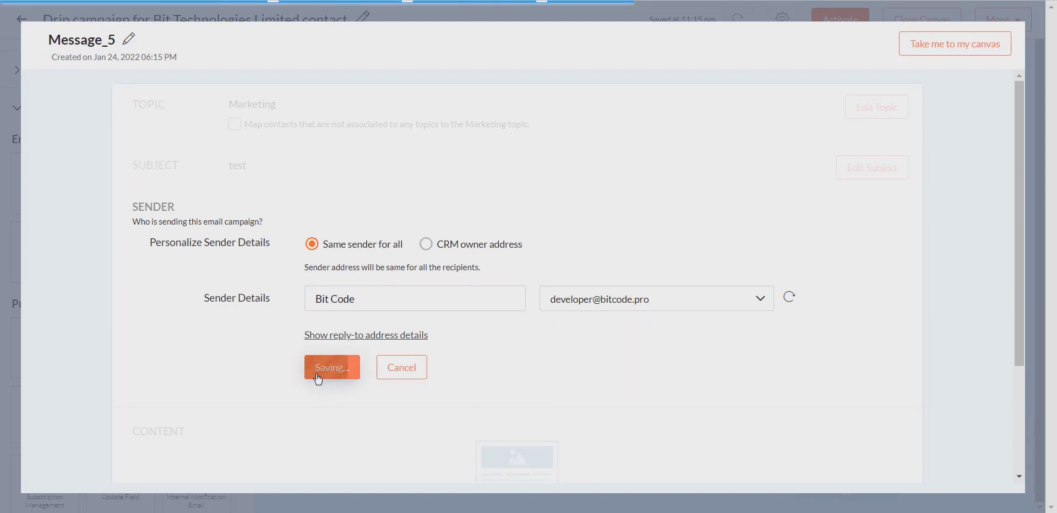
Use the saved Bit Form Template as the third message's content and return to the canvas.
{"action": "left_click", "coordinate": [516, 433]}
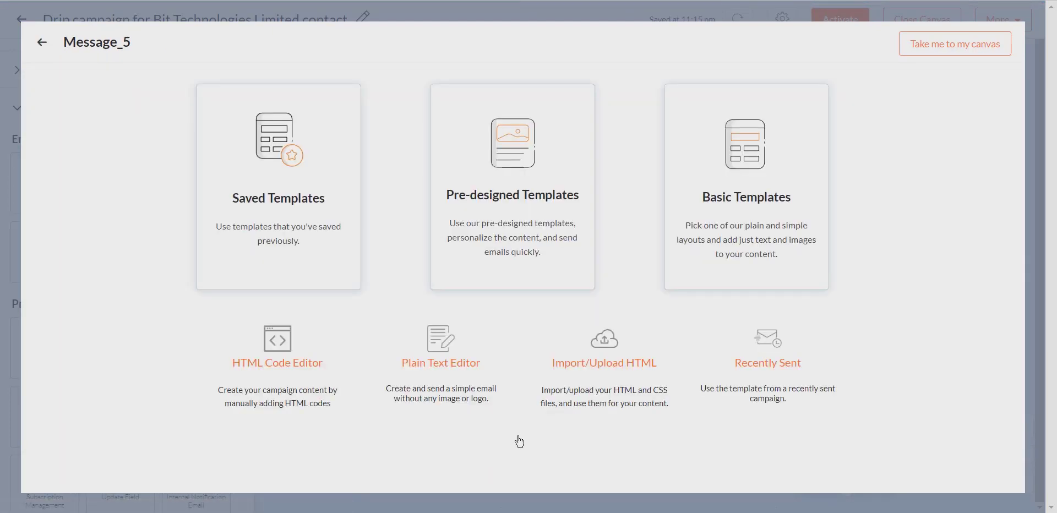
{"action": "left_click", "coordinate": [259, 240]}
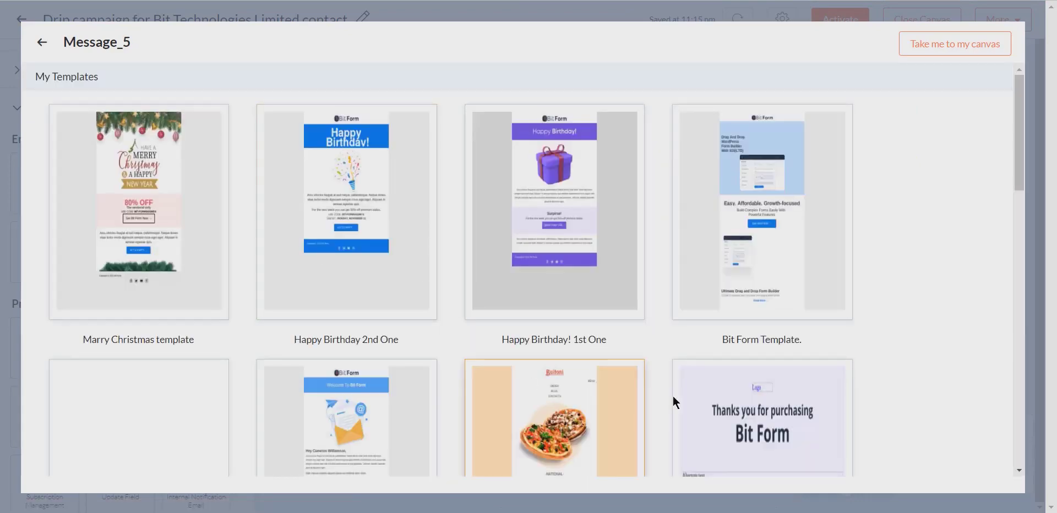
{"action": "mouse_move", "coordinate": [674, 295]}
{"action": "left_click", "coordinate": [771, 317]}
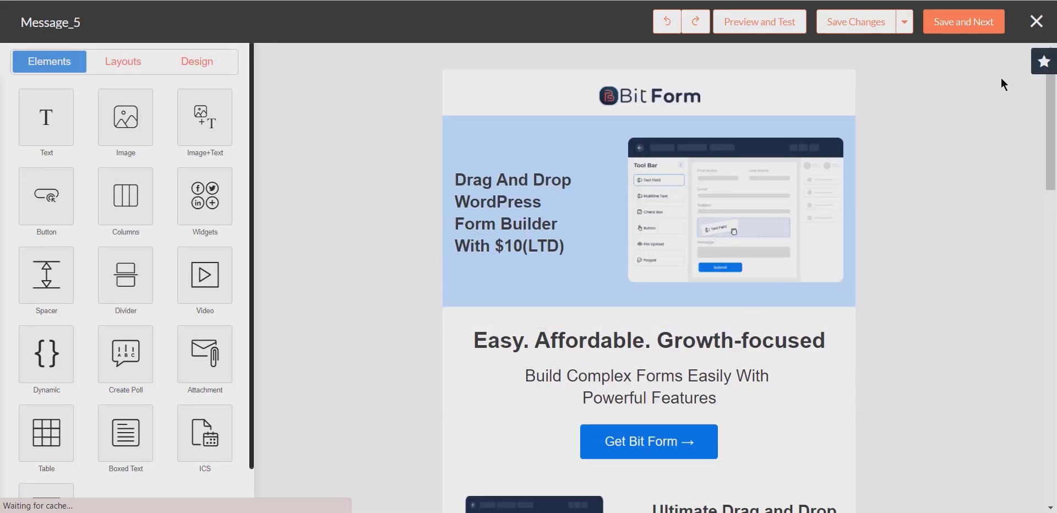
{"action": "left_click", "coordinate": [952, 25]}
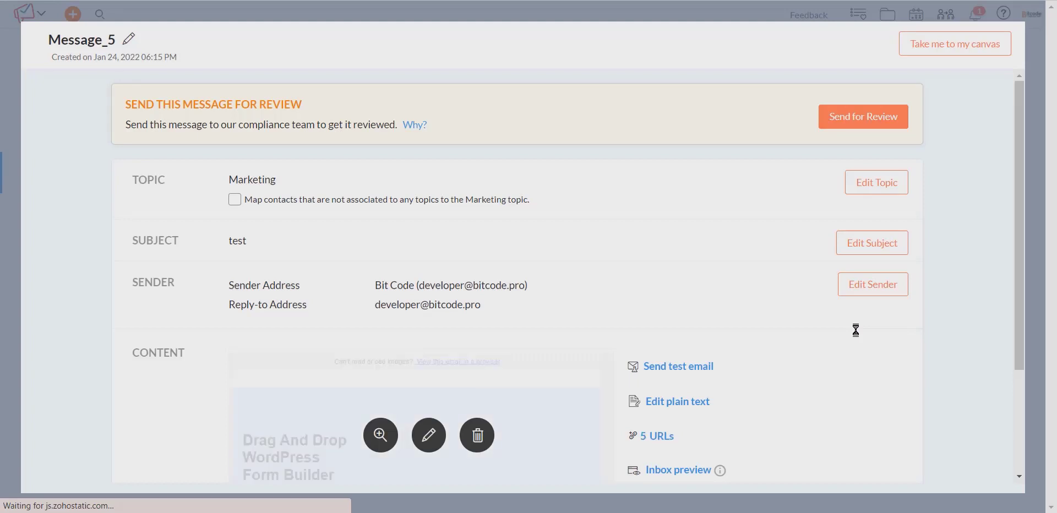
{"action": "scroll", "coordinate": [885, 300], "scroll_direction": "down", "scroll_amount": 3}
{"action": "scroll", "coordinate": [884, 300], "scroll_direction": "up", "scroll_amount": 3}
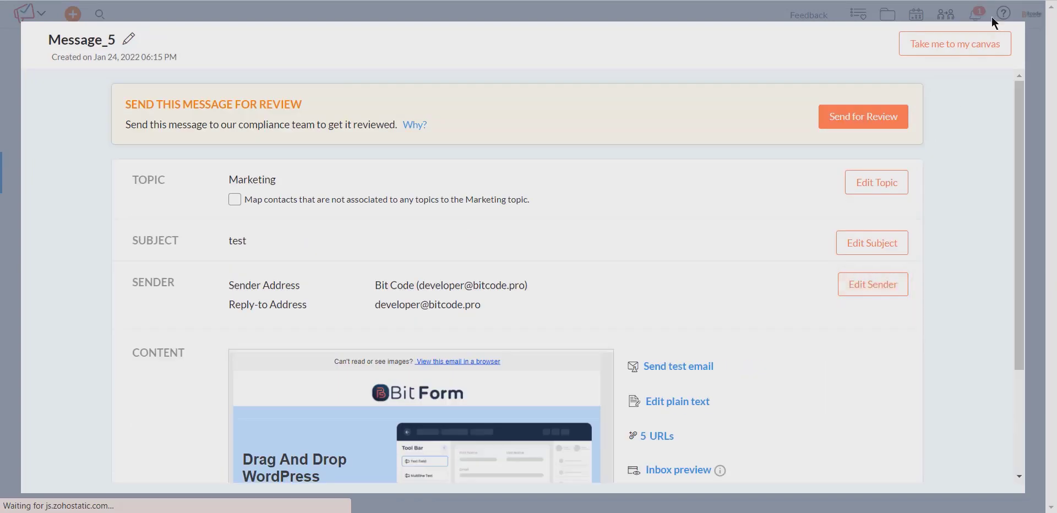
{"action": "left_click", "coordinate": [968, 43]}
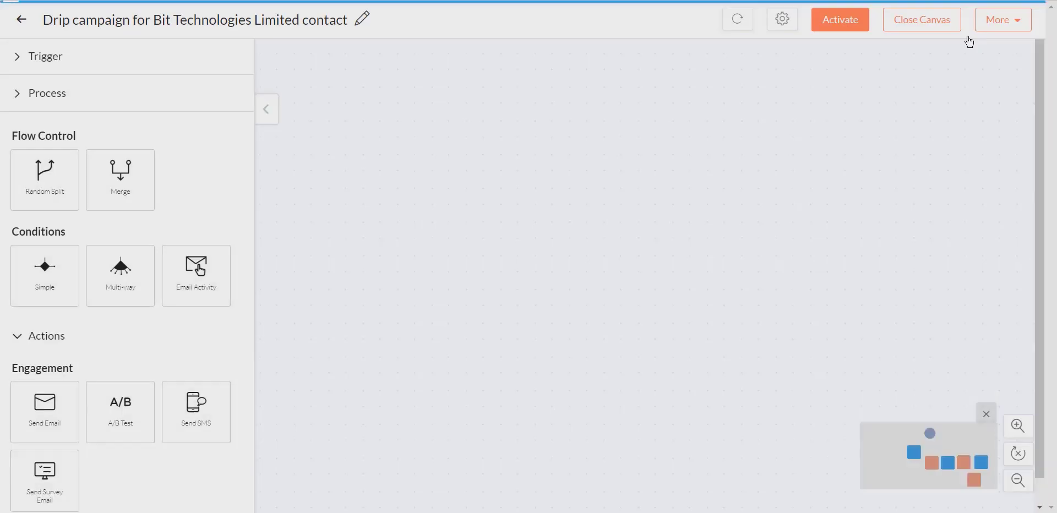
Add a Wait Time action connected after Message_5, set its wait to 14 days, and shift the block slightly lower.
{"action": "scroll", "coordinate": [120, 352], "scroll_direction": "down", "scroll_amount": 4}
{"action": "left_click_drag", "start_coordinate": [120, 352], "coordinate": [740, 450]}
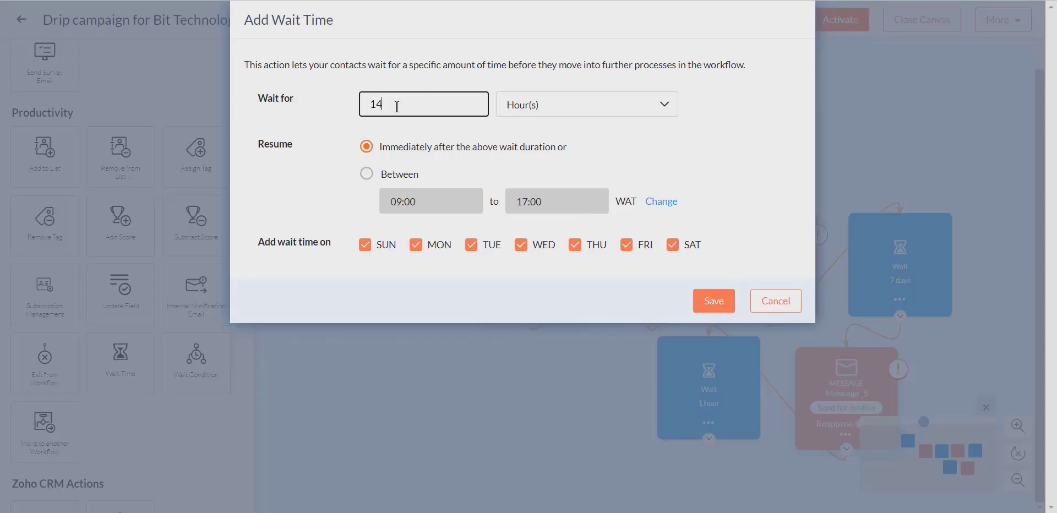
{"action": "left_click", "coordinate": [505, 101]}
{"action": "left_click", "coordinate": [512, 153]}
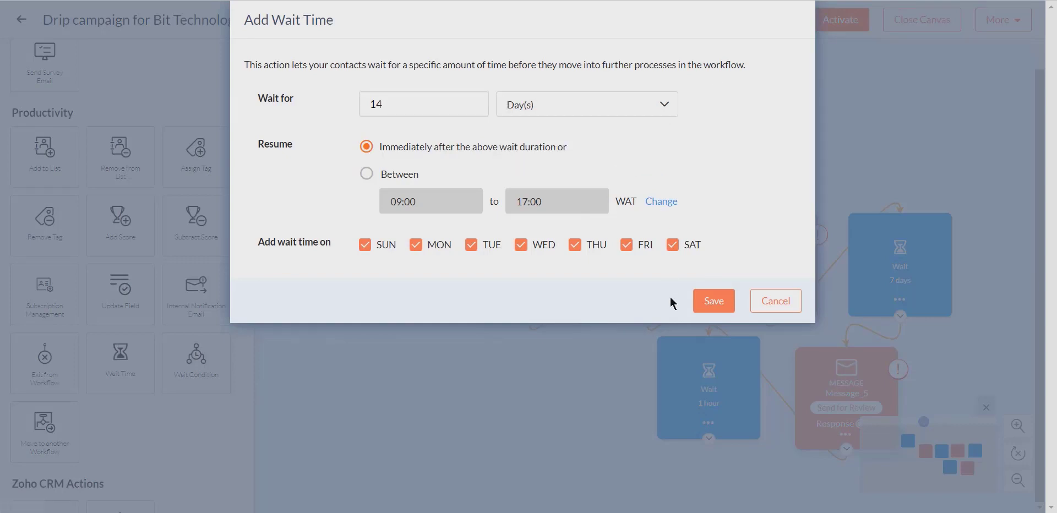
{"action": "left_click", "coordinate": [708, 302]}
{"action": "left_click_drag", "start_coordinate": [701, 374], "coordinate": [695, 399]}
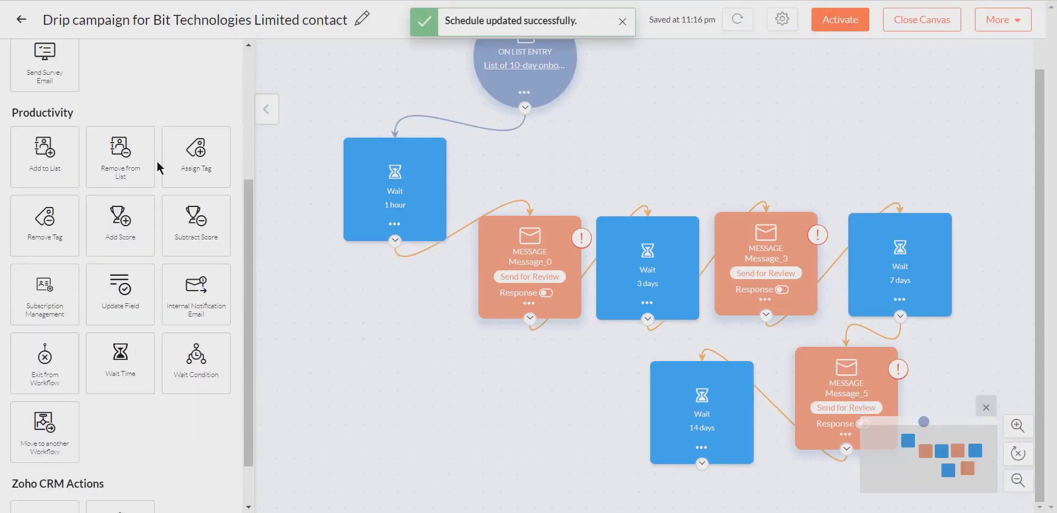
Add a fourth Send Email action connected after the 14-day wait block and beside it.
{"action": "scroll", "coordinate": [121, 232], "scroll_direction": "up", "scroll_amount": 4}
{"action": "left_click_drag", "start_coordinate": [58, 230], "coordinate": [599, 418]}
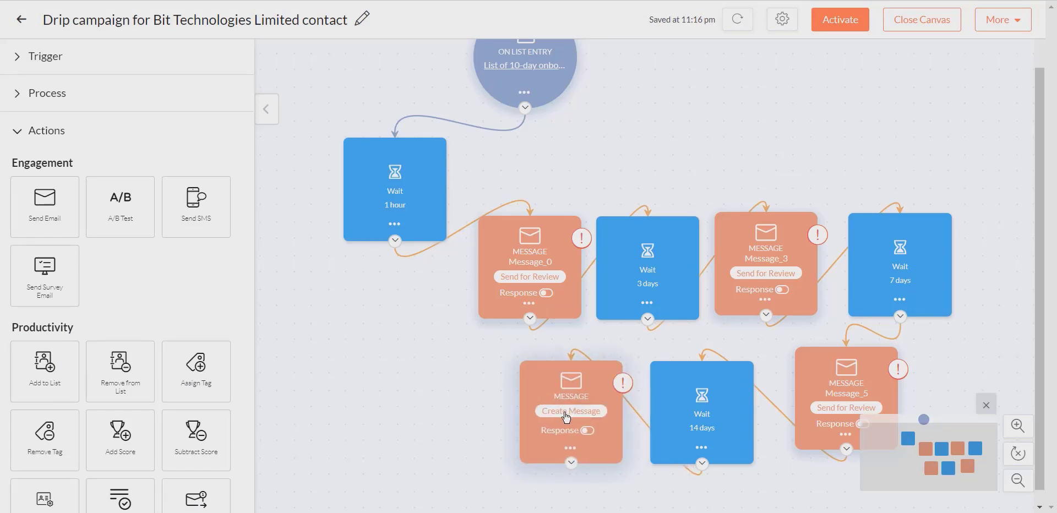
Start creating the fourth email message, after the 14-day wait, and assign it the Marketing topic.
{"action": "left_click", "coordinate": [566, 413]}
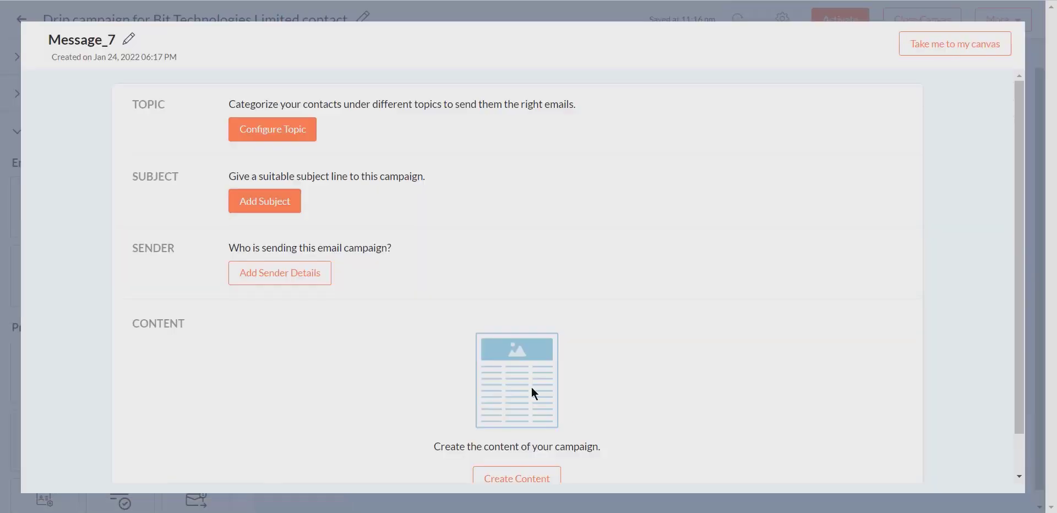
{"action": "left_click", "coordinate": [287, 134]}
{"action": "left_click", "coordinate": [272, 153]}
{"action": "left_click", "coordinate": [279, 260]}
{"action": "left_click", "coordinate": [234, 202]}
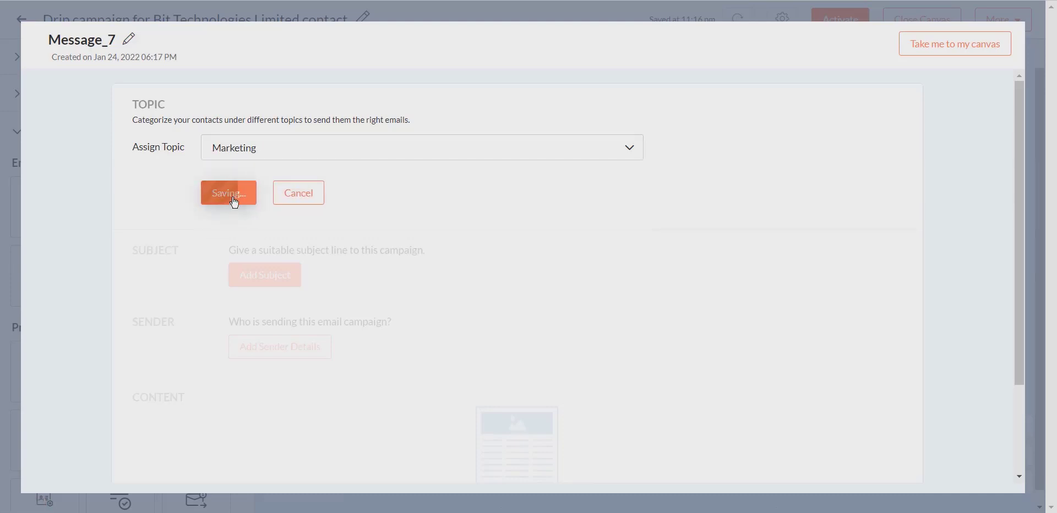
Save "test" as the fourth message's subject and Bit Code as its sender name.
{"action": "left_click", "coordinate": [261, 194]}
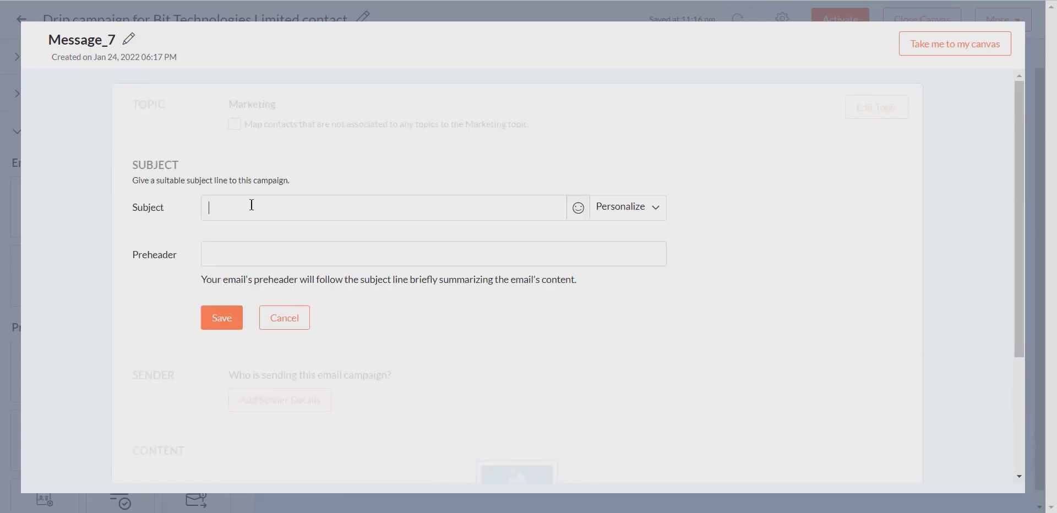
{"action": "left_click", "coordinate": [213, 316]}
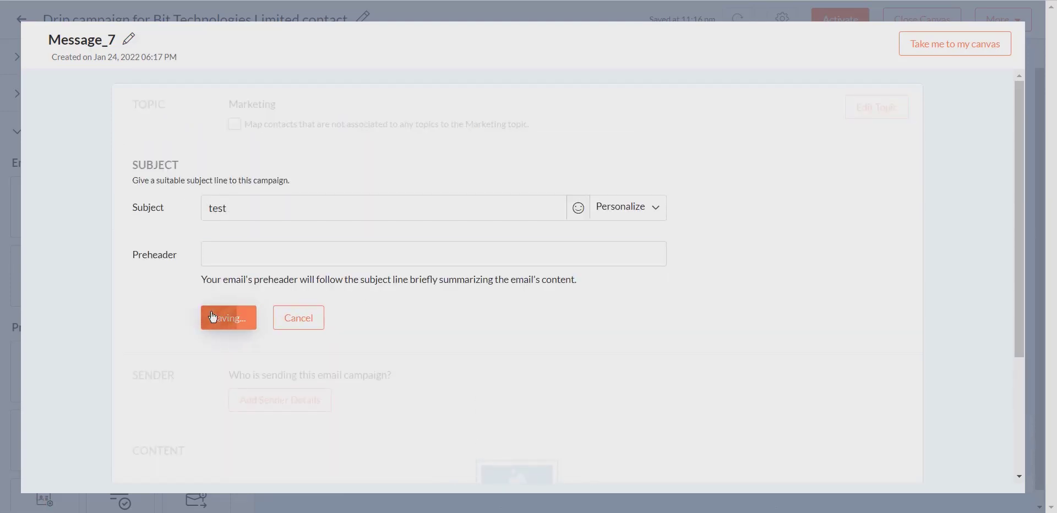
{"action": "left_click", "coordinate": [271, 232]}
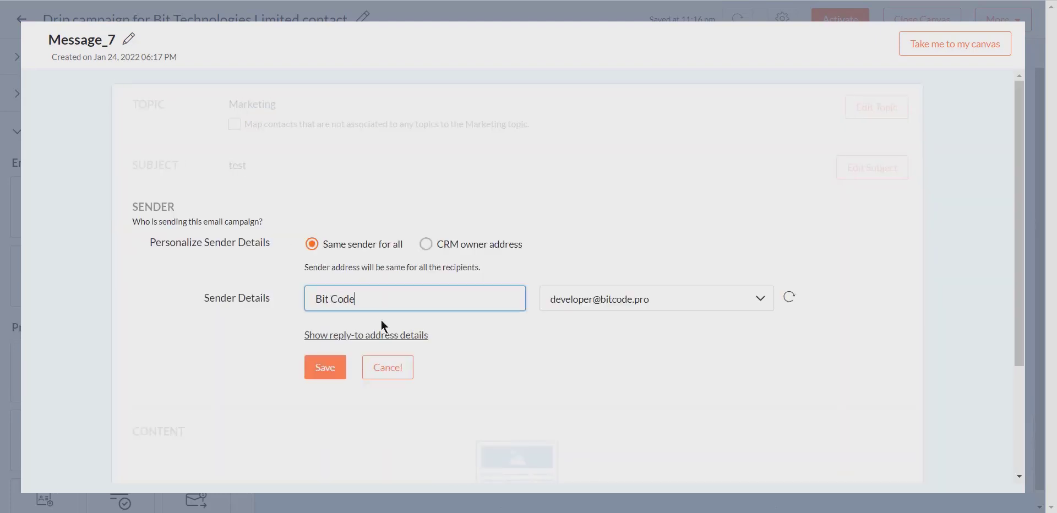
{"action": "left_click", "coordinate": [322, 373]}
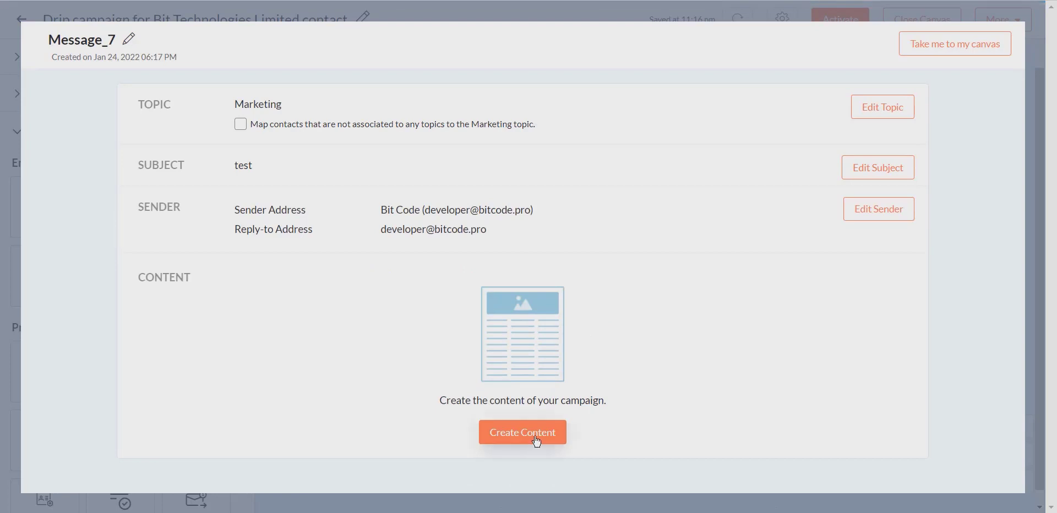
Use the saved "Welcome Template For CRM 2nd One" as the fourth message's content and return to the canvas.
{"action": "left_click", "coordinate": [536, 439]}
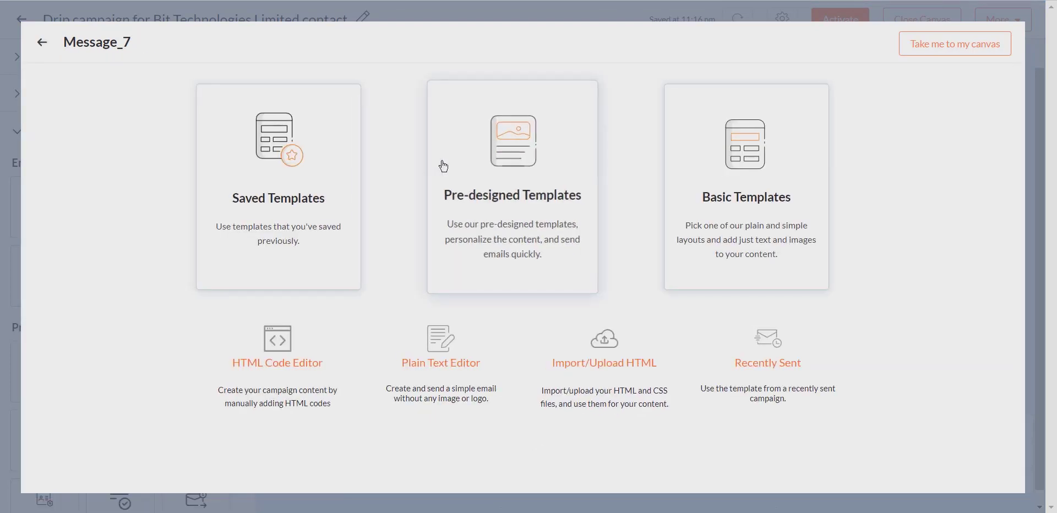
{"action": "left_click", "coordinate": [327, 193]}
{"action": "scroll", "coordinate": [221, 264], "scroll_direction": "down", "scroll_amount": 4}
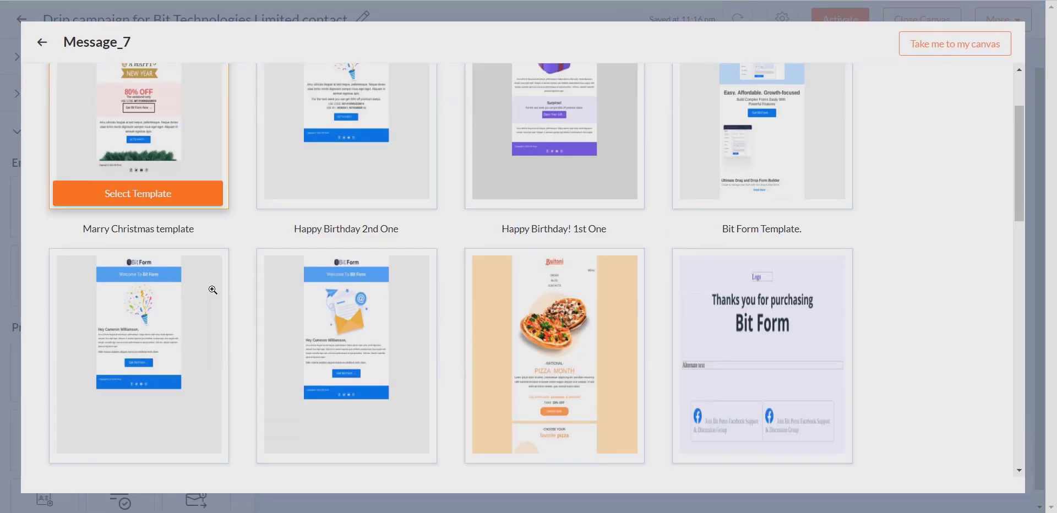
{"action": "left_click", "coordinate": [172, 352]}
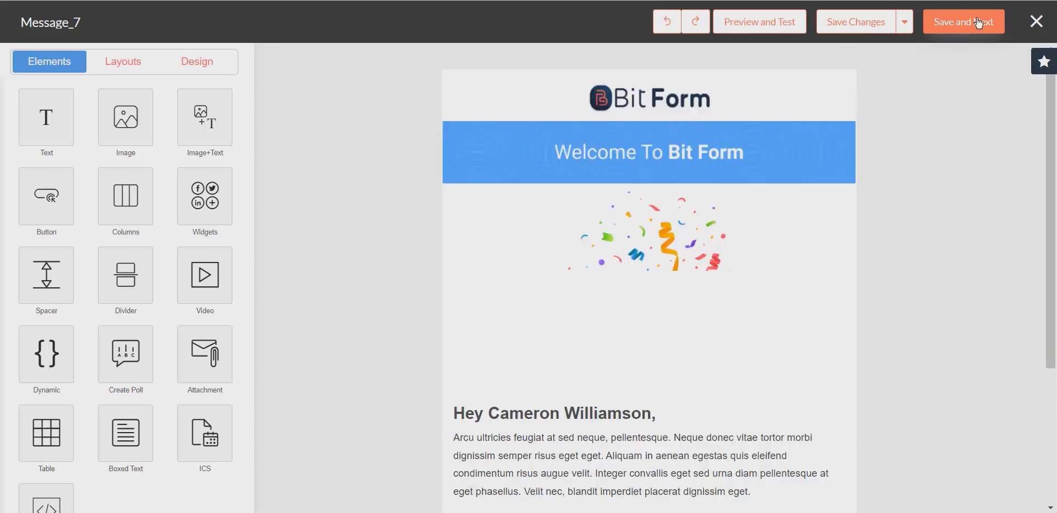
{"action": "left_click", "coordinate": [978, 22]}
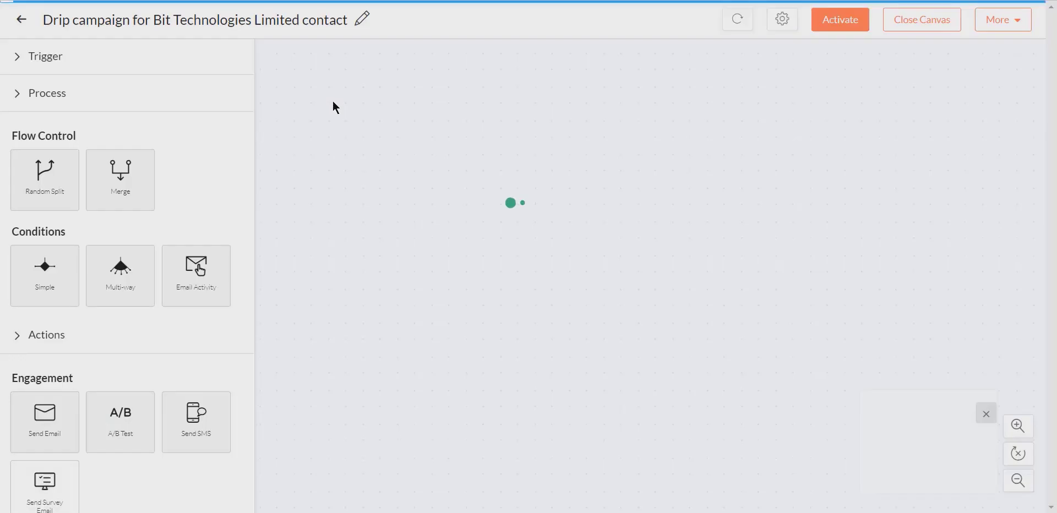
Add a Wait Time action connected after Message_7 and set its wait to 30 days.
{"action": "scroll", "coordinate": [99, 371], "scroll_direction": "down", "scroll_amount": 3}
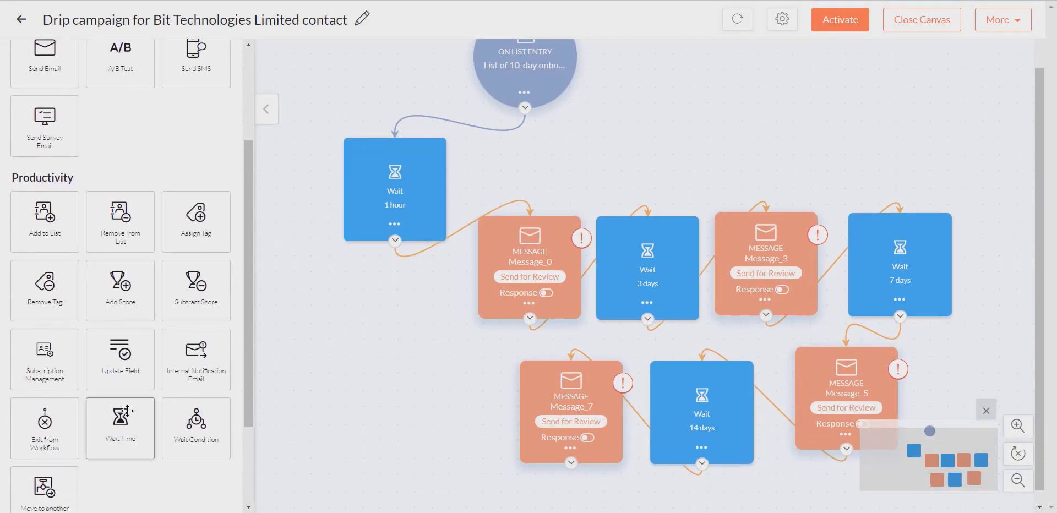
{"action": "left_click_drag", "start_coordinate": [126, 411], "coordinate": [459, 413]}
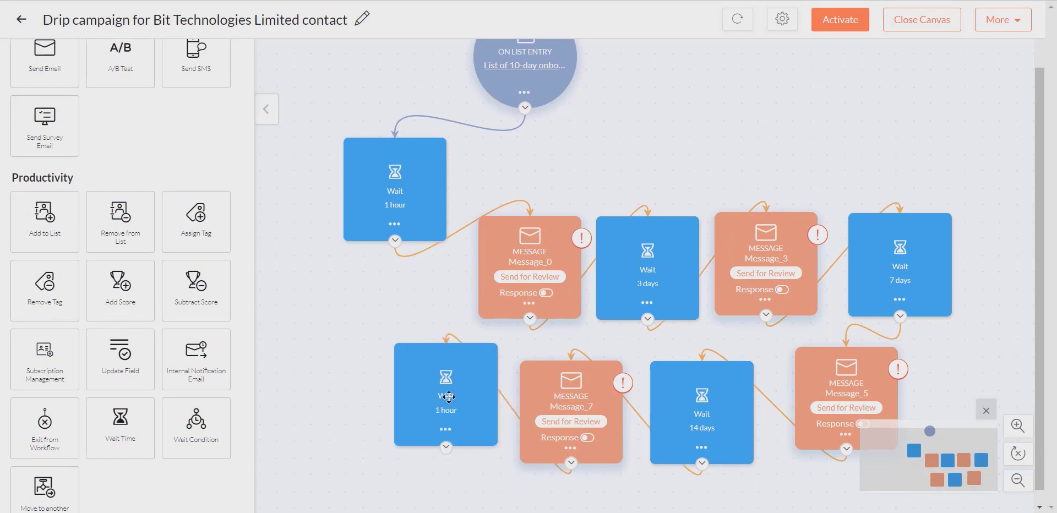
{"action": "left_click", "coordinate": [429, 437]}
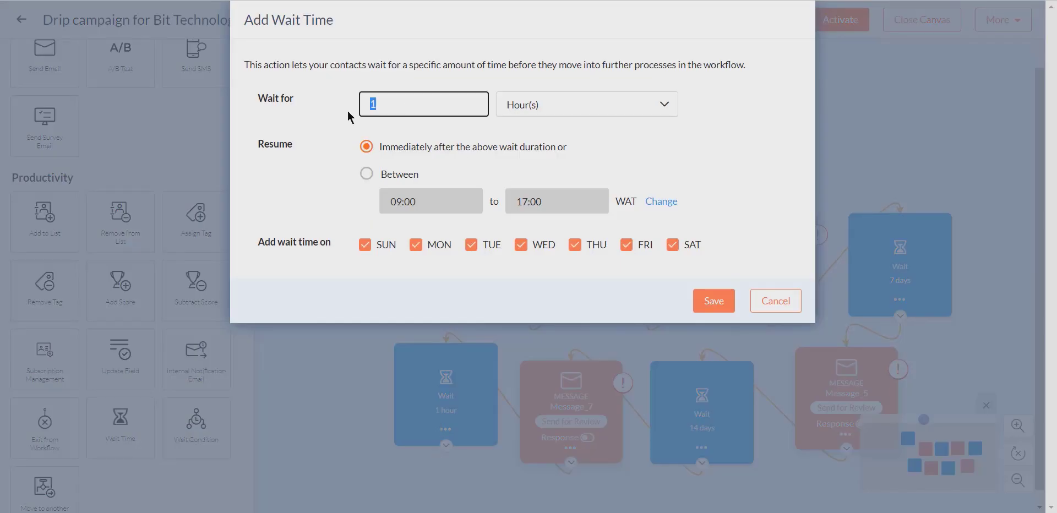
{"action": "type", "text": "30"}
{"action": "left_click", "coordinate": [533, 110]}
{"action": "left_click", "coordinate": [538, 157]}
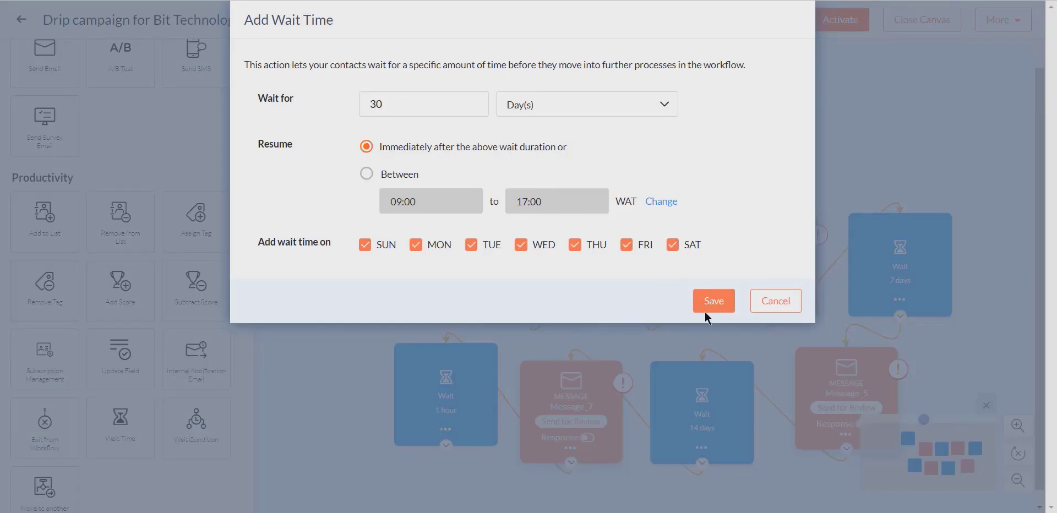
{"action": "left_click", "coordinate": [705, 310]}
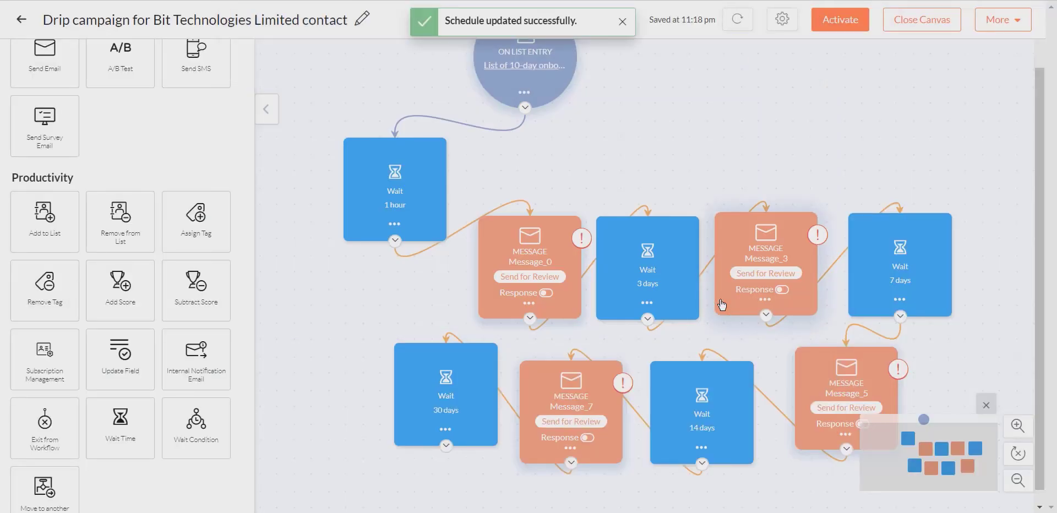
Add a fifth Send Email action connected after the 30-day wait block, leaving its response actions unconfigured.
{"action": "scroll", "coordinate": [127, 275], "scroll_direction": "up", "scroll_amount": 3}
{"action": "left_click_drag", "start_coordinate": [44, 198], "coordinate": [340, 391]}
{"action": "left_click", "coordinate": [335, 398]}
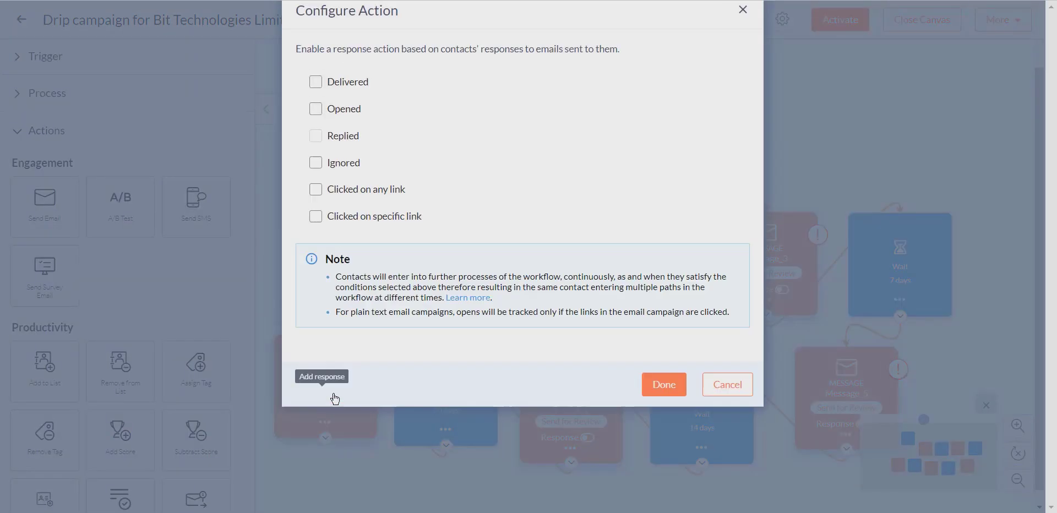
{"action": "key", "text": "Escape"}
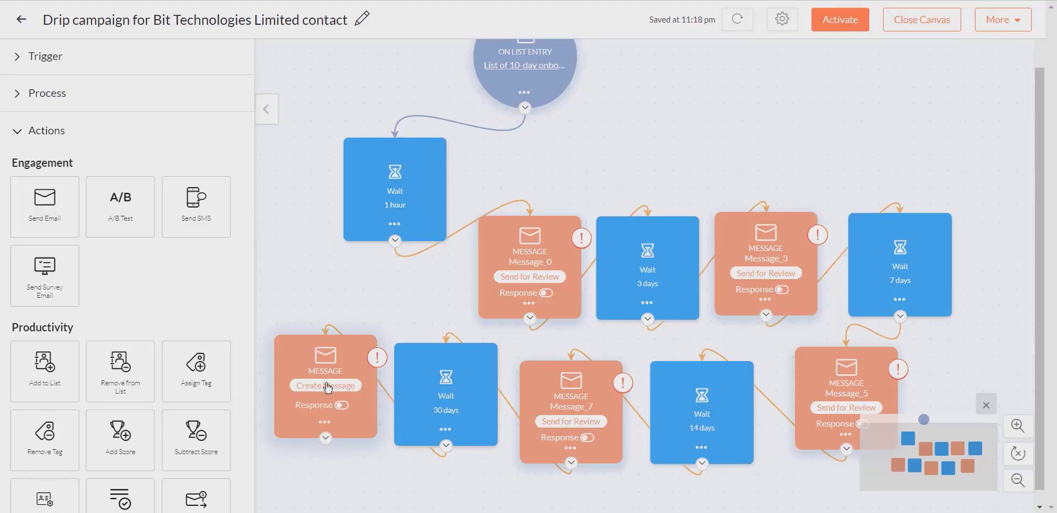
Start creating the fifth email message, after the 30-day wait, and assign it the Marketing topic.
{"action": "left_click", "coordinate": [327, 386]}
{"action": "left_click", "coordinate": [283, 143]}
{"action": "left_click", "coordinate": [330, 148]}
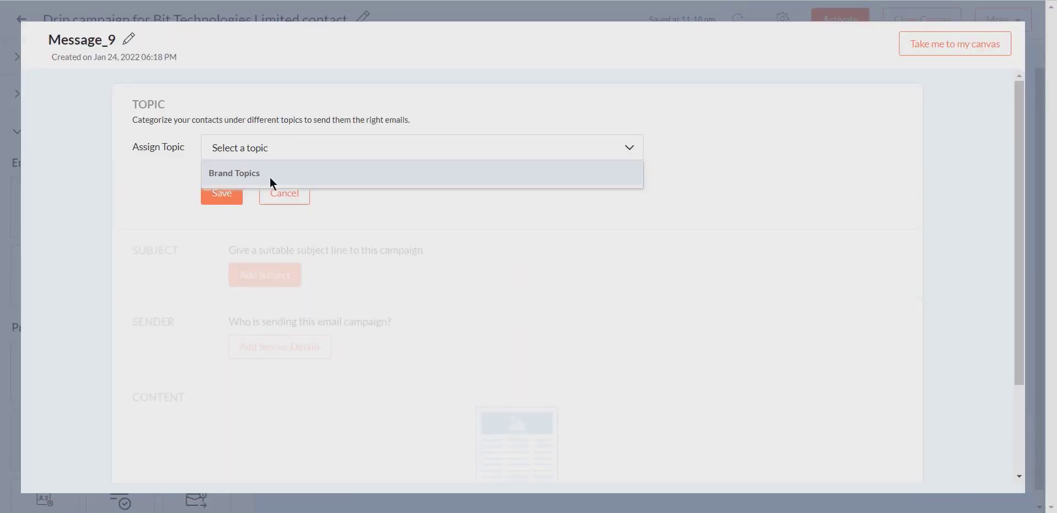
{"action": "left_click", "coordinate": [272, 179]}
{"action": "left_click", "coordinate": [236, 199]}
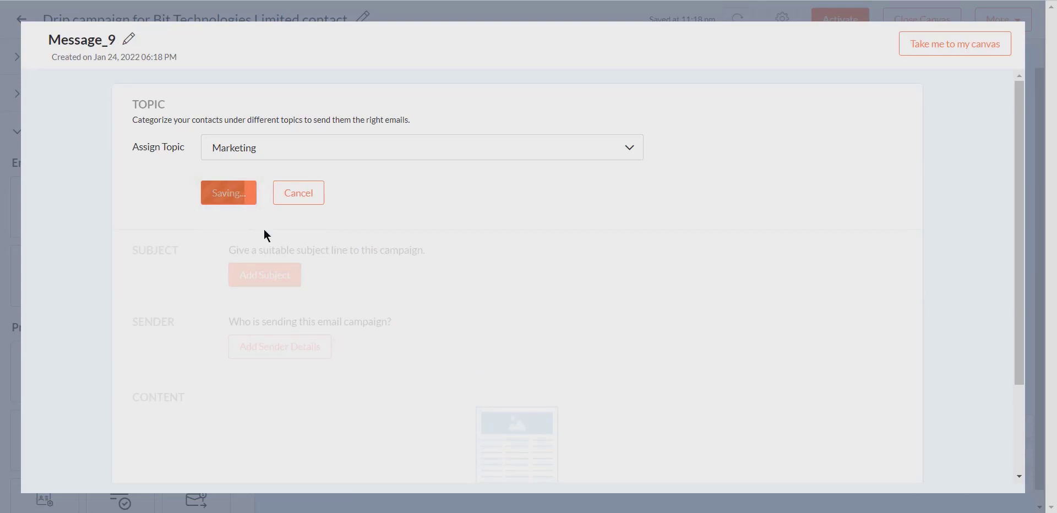
Save "test" as the fifth message's subject and Bit Code as its sender name.
{"action": "left_click", "coordinate": [270, 197]}
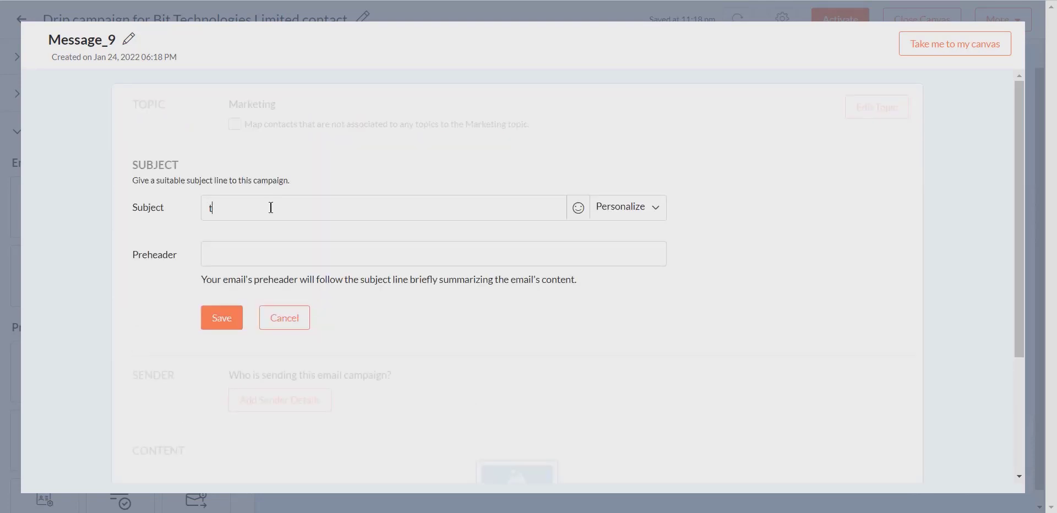
{"action": "left_click", "coordinate": [234, 323]}
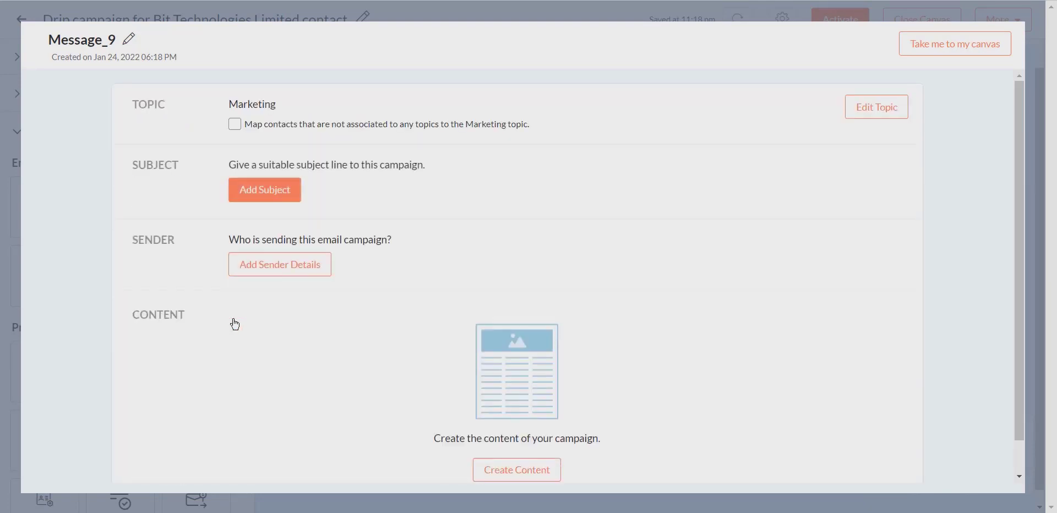
{"action": "left_click", "coordinate": [265, 227]}
{"action": "left_click", "coordinate": [329, 292]}
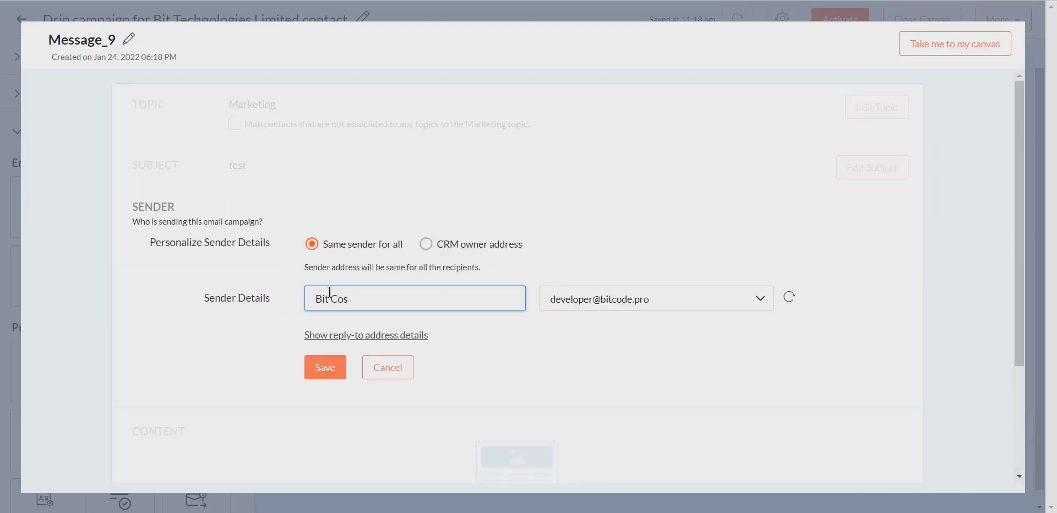
{"action": "type", "text": "Bit Code"}
{"action": "left_click", "coordinate": [325, 367]}
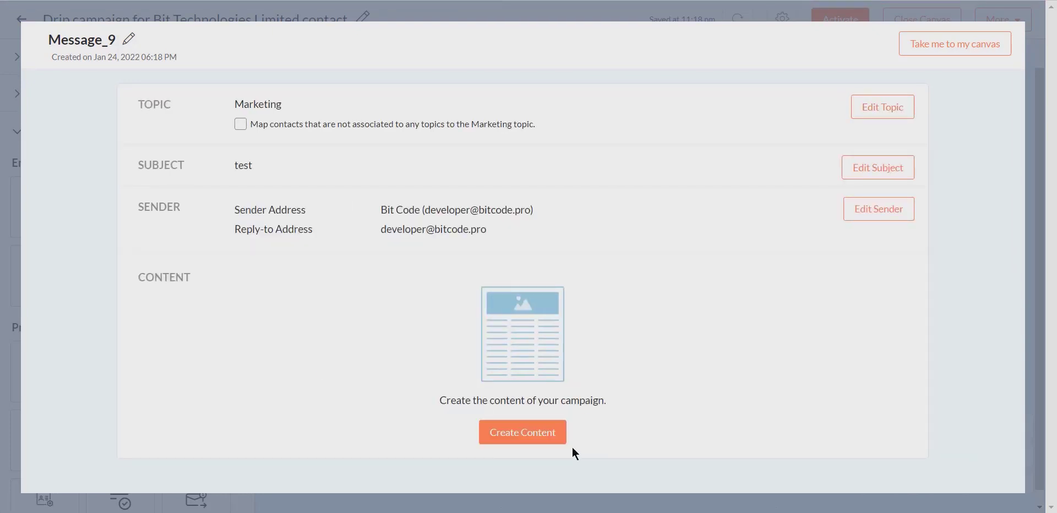
Use the saved Pizza template as the fifth message's content and return to the canvas.
{"action": "left_click", "coordinate": [547, 439]}
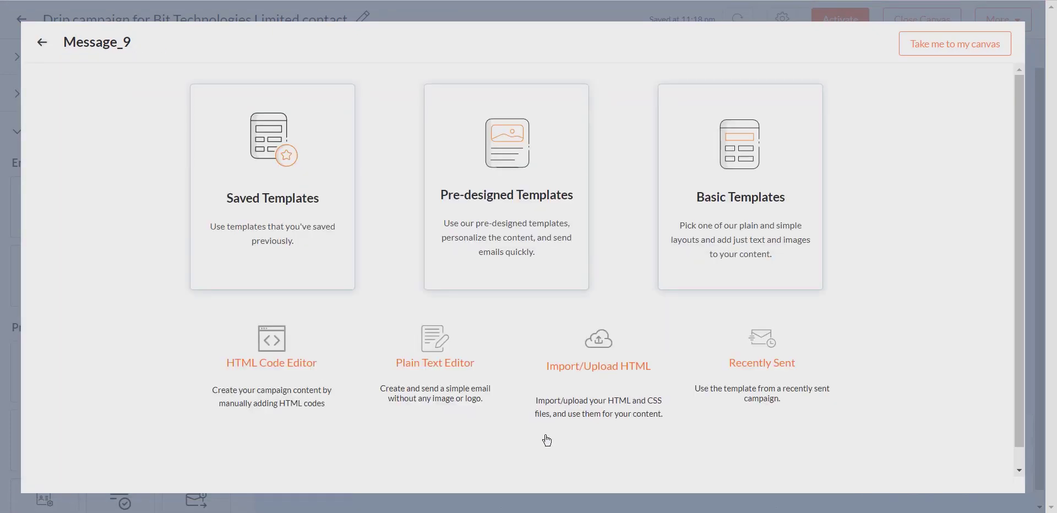
{"action": "left_click", "coordinate": [287, 207]}
{"action": "scroll", "coordinate": [592, 224], "scroll_direction": "down", "scroll_amount": 3}
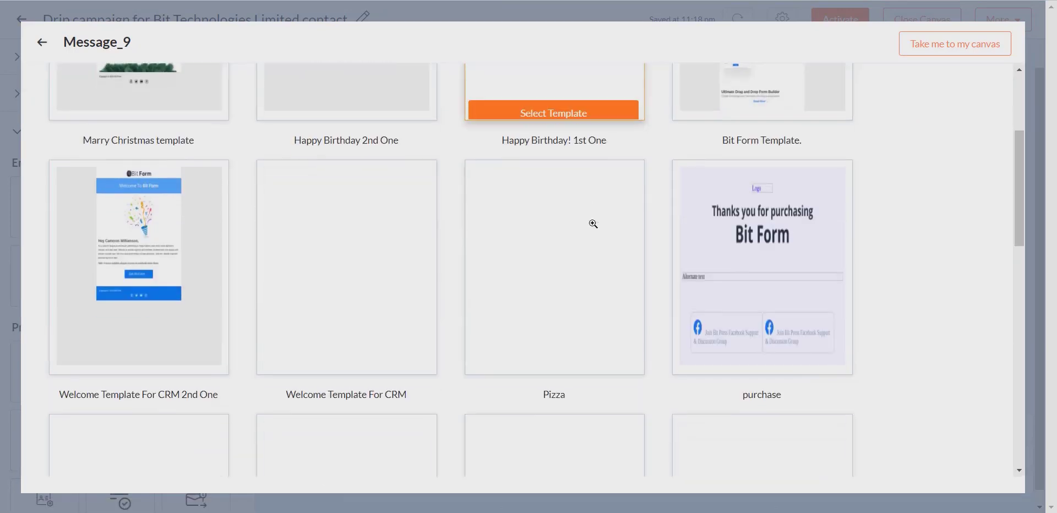
{"action": "left_click", "coordinate": [568, 357]}
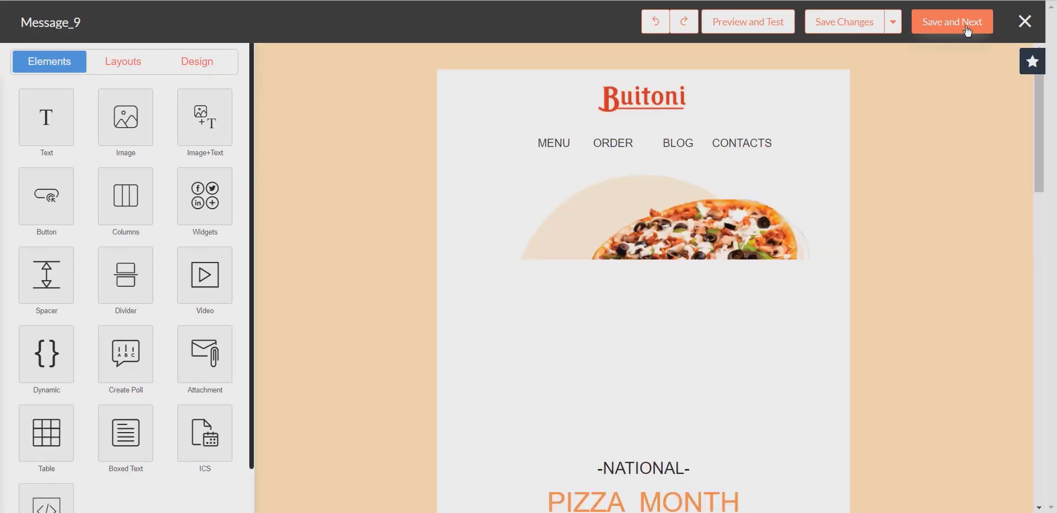
{"action": "left_click", "coordinate": [967, 31]}
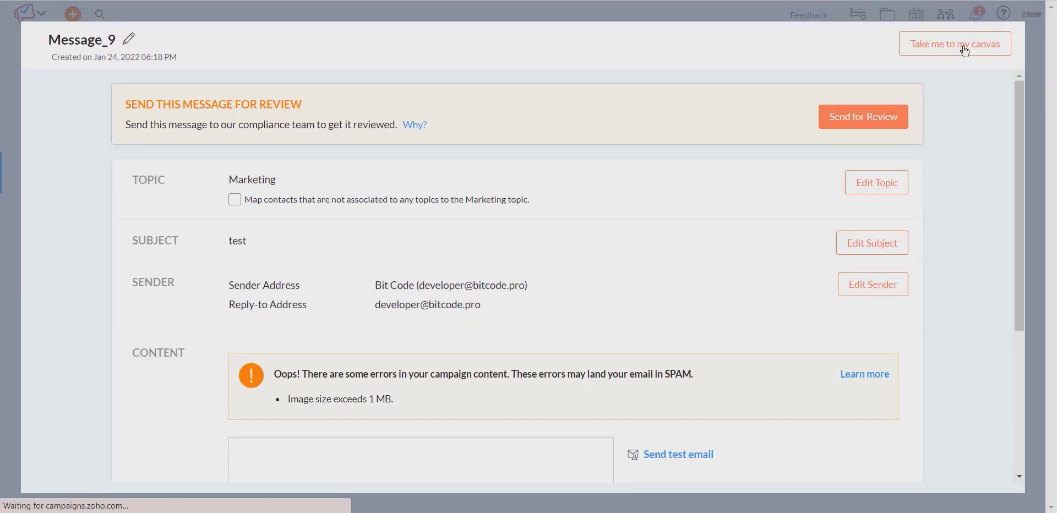
{"action": "left_click", "coordinate": [976, 40]}
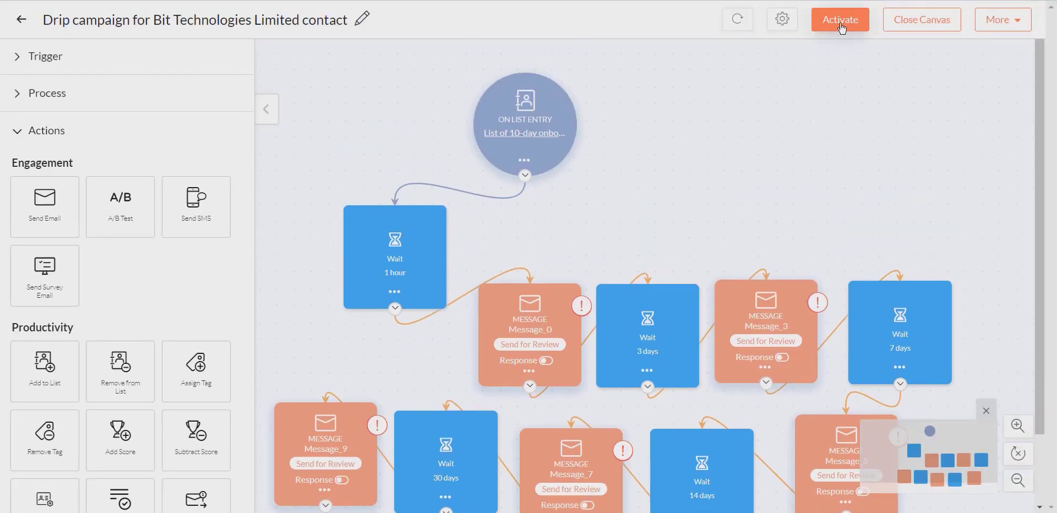
Try to activate the workflow and open Message_0 to submit it for compliance review.
{"action": "left_click", "coordinate": [840, 19]}
{"action": "left_click", "coordinate": [999, 52]}
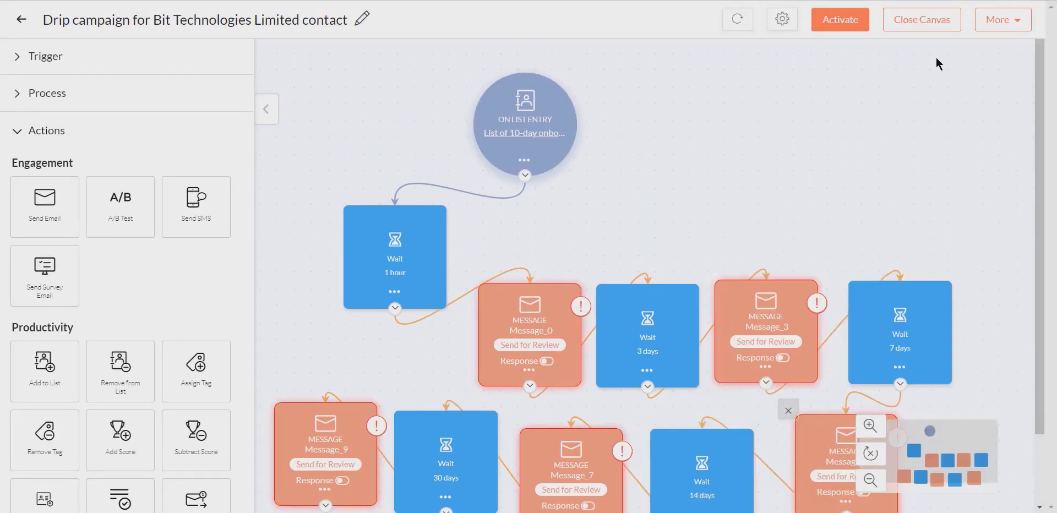
{"action": "left_click", "coordinate": [534, 329]}
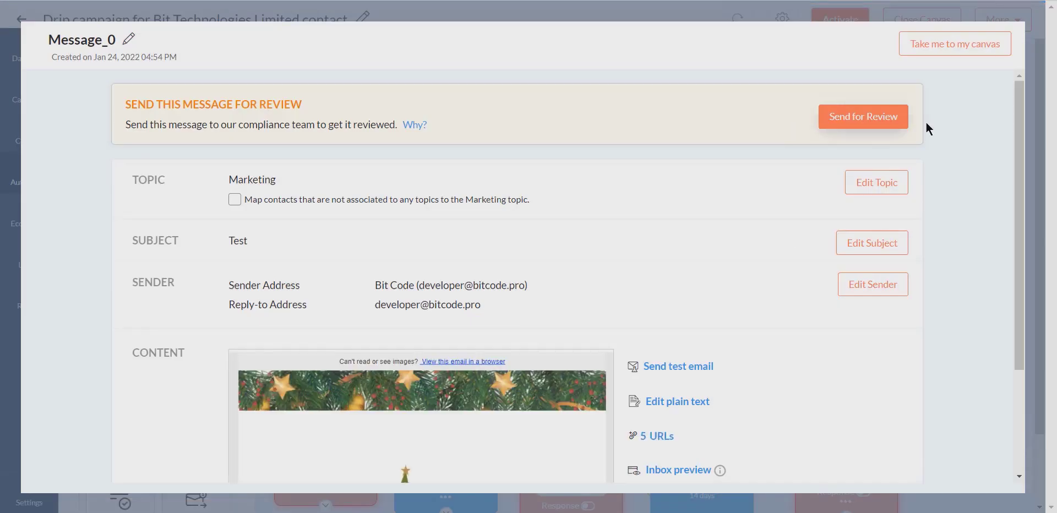